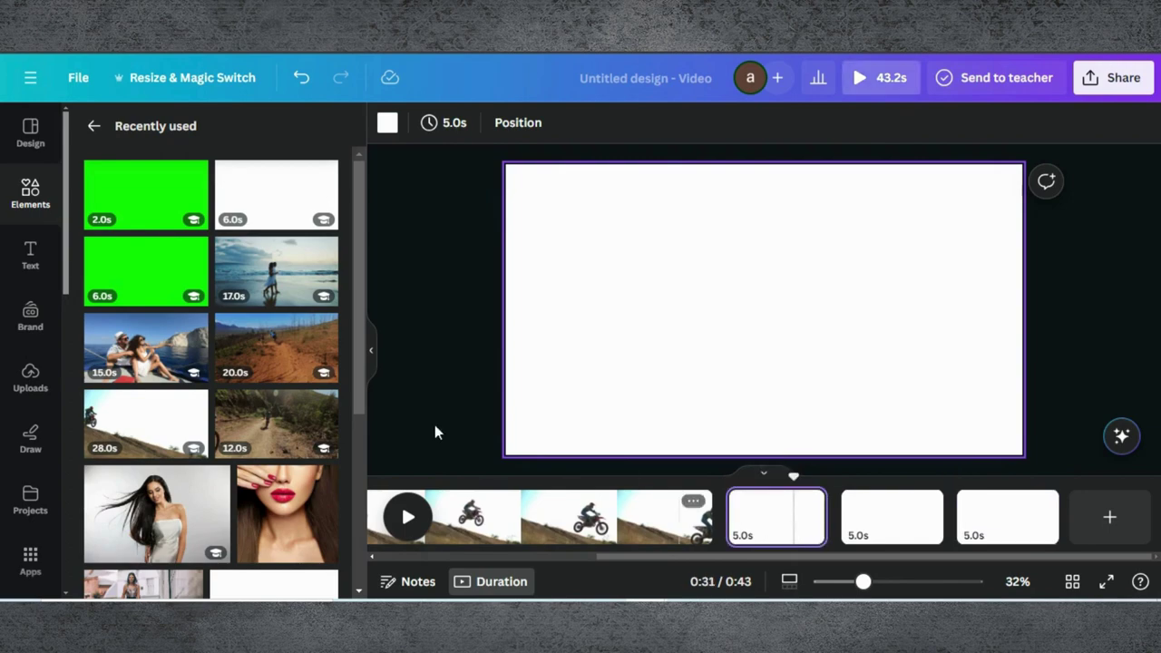
Fill the blank pages in order with the 20-second mountain-bike trail, 15-second boat couple and 17-second beach clips from the recently used elements
left_click_drag(281, 354, 762, 515)
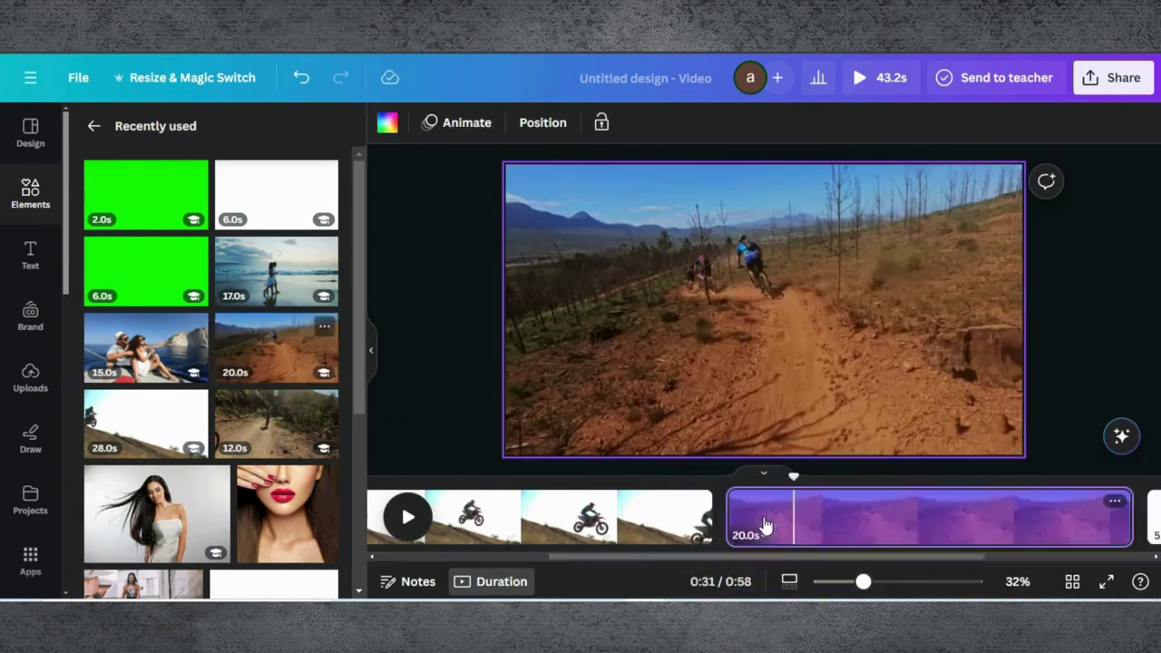
left_click_drag(161, 345, 811, 518)
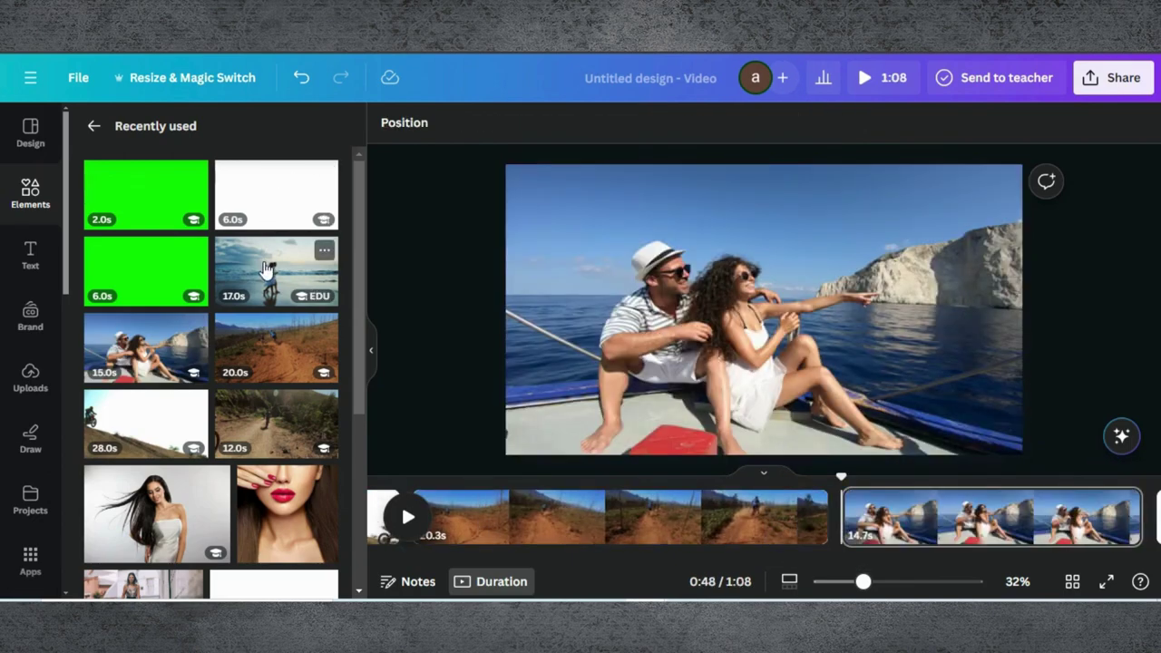
left_click_drag(266, 271, 988, 522)
Insert a blank page between each pair of neighbouring clips: motocross and trail, trail and boat, boat and beach
left_click_drag(873, 558, 668, 553)
left_click(709, 513)
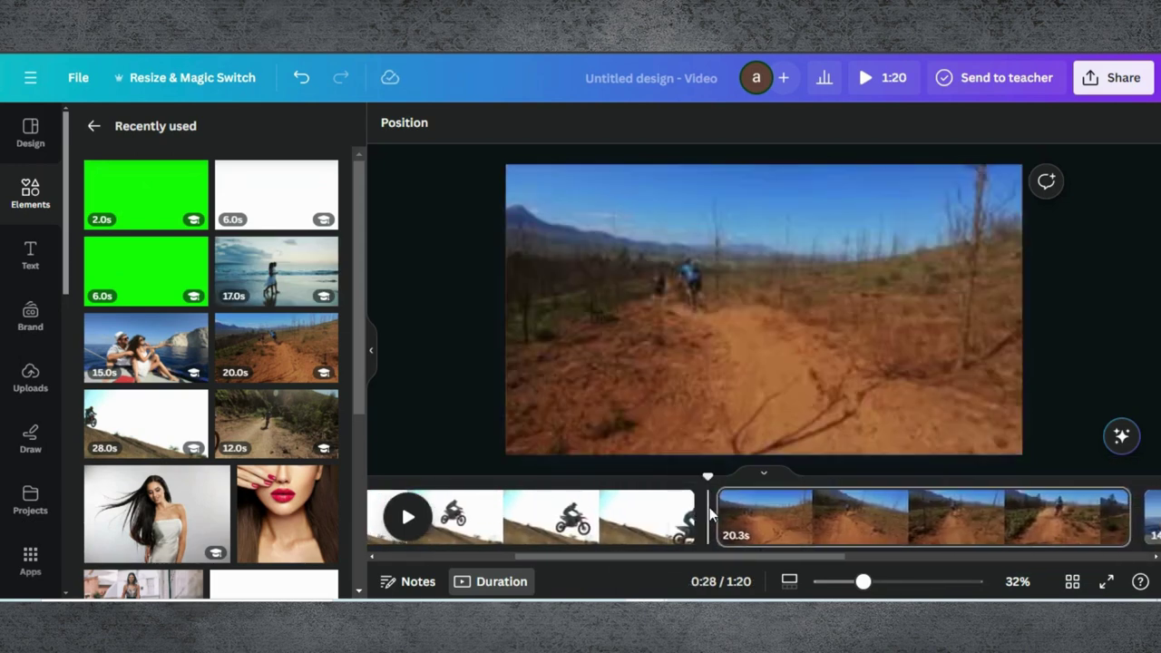
left_click(712, 505)
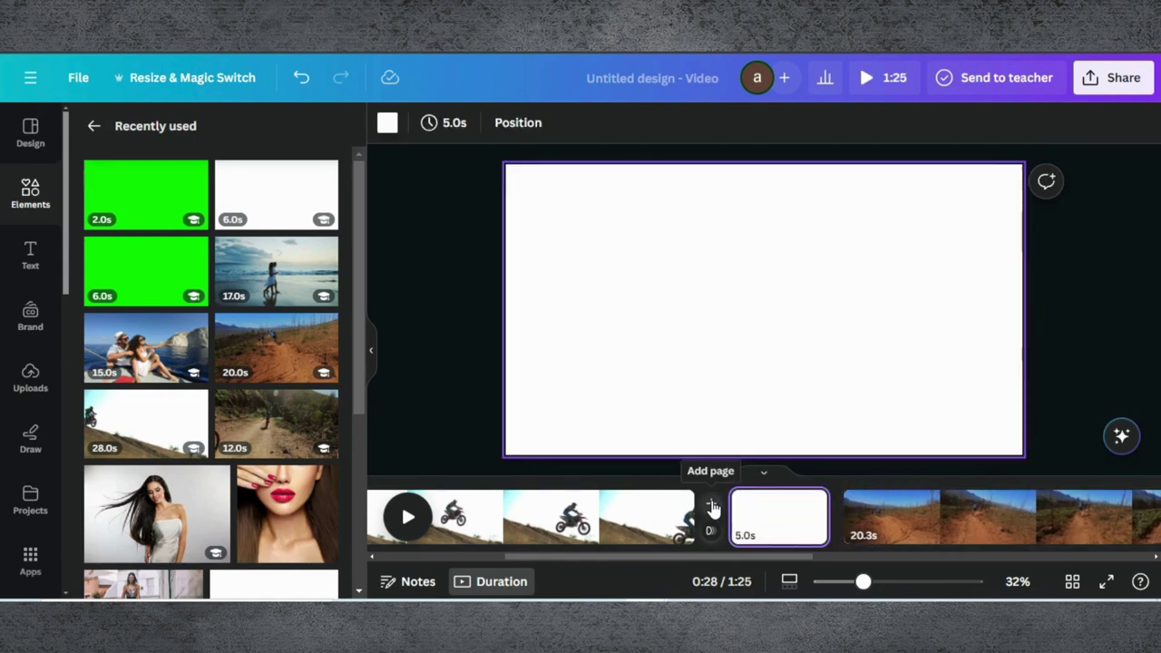
left_click_drag(693, 553, 859, 566)
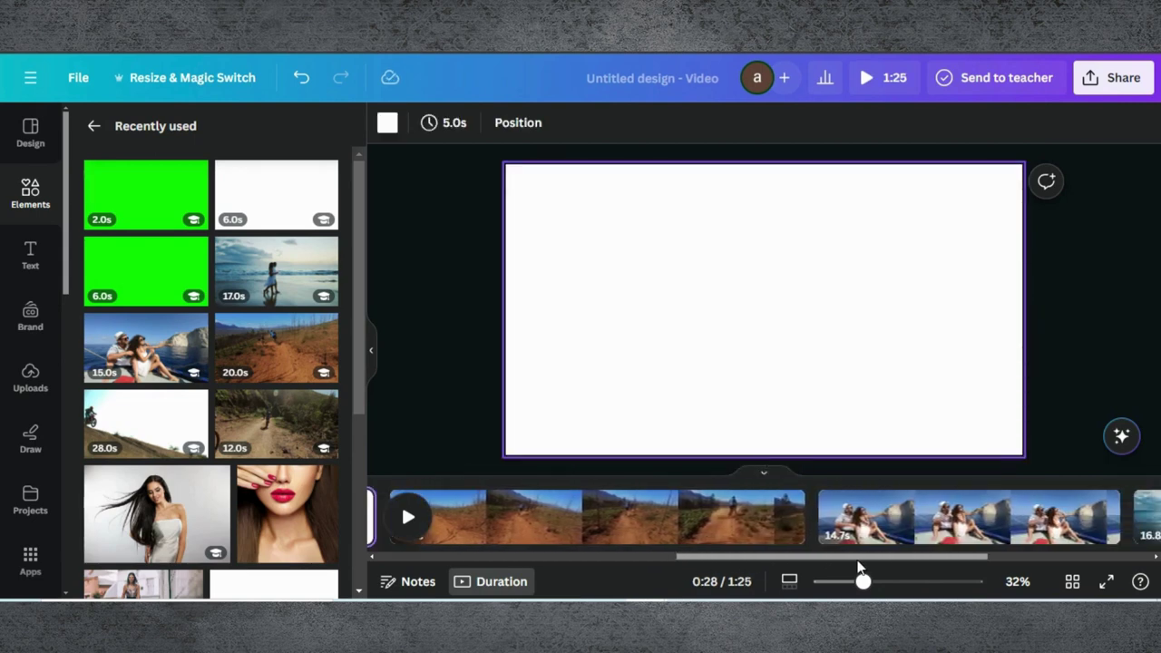
left_click(818, 513)
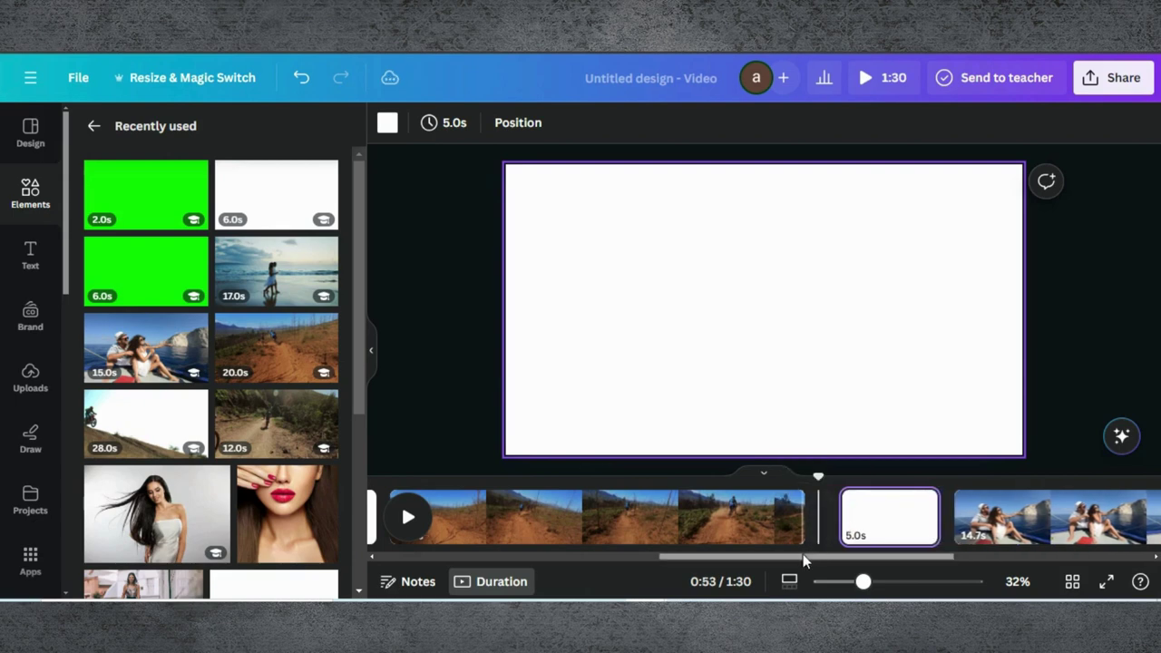
left_click_drag(803, 560, 957, 557)
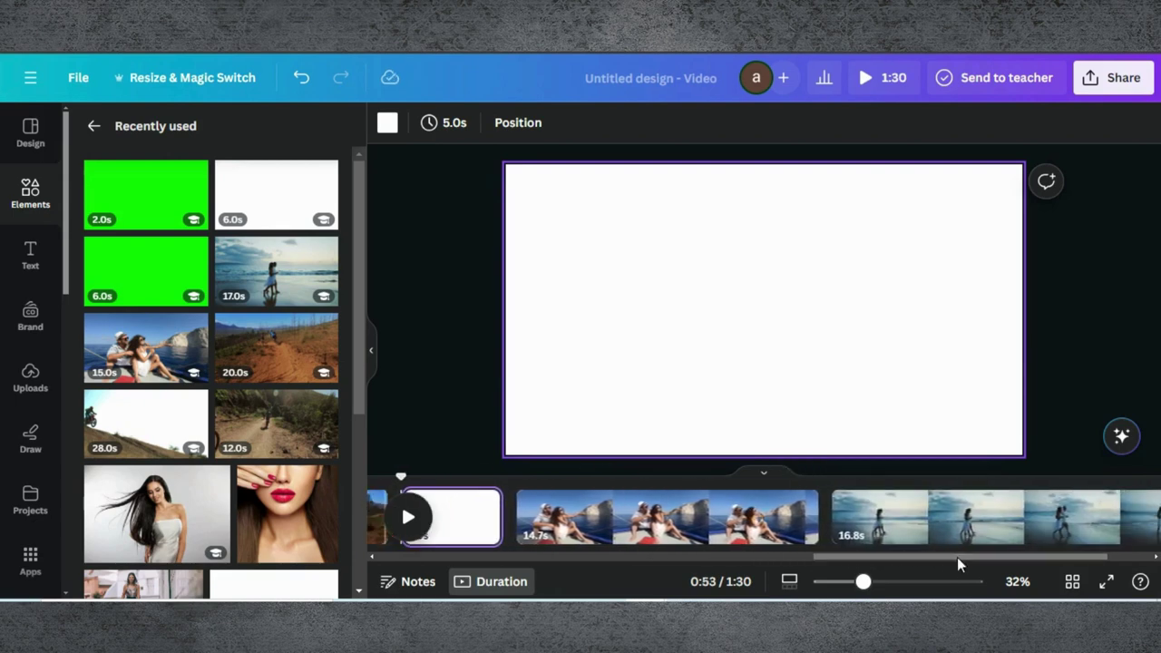
left_click(831, 507)
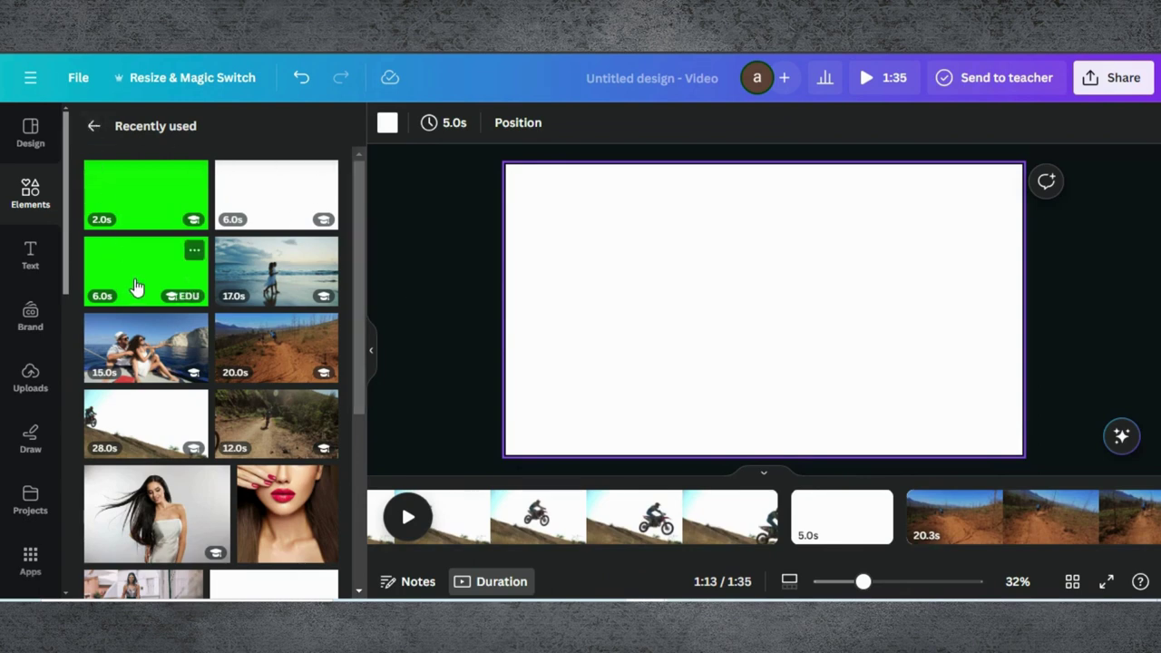
Check the details of the 6-second green-screen clip, then search the elements for "transitions" and browse the video results
left_click(194, 253)
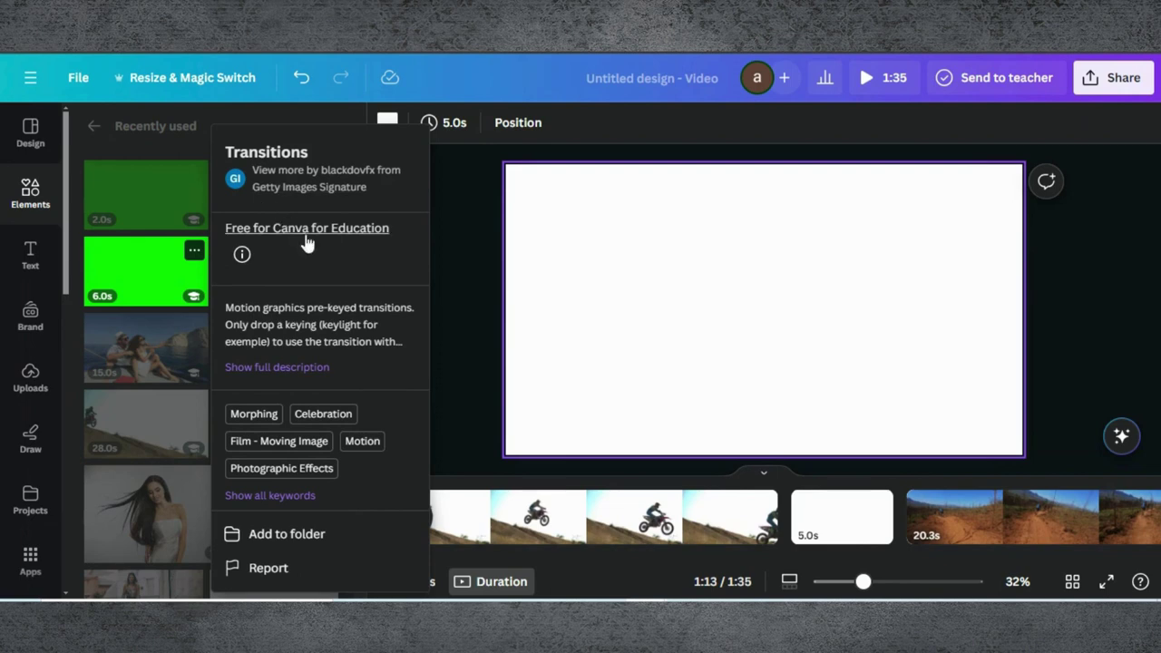
left_click(193, 249)
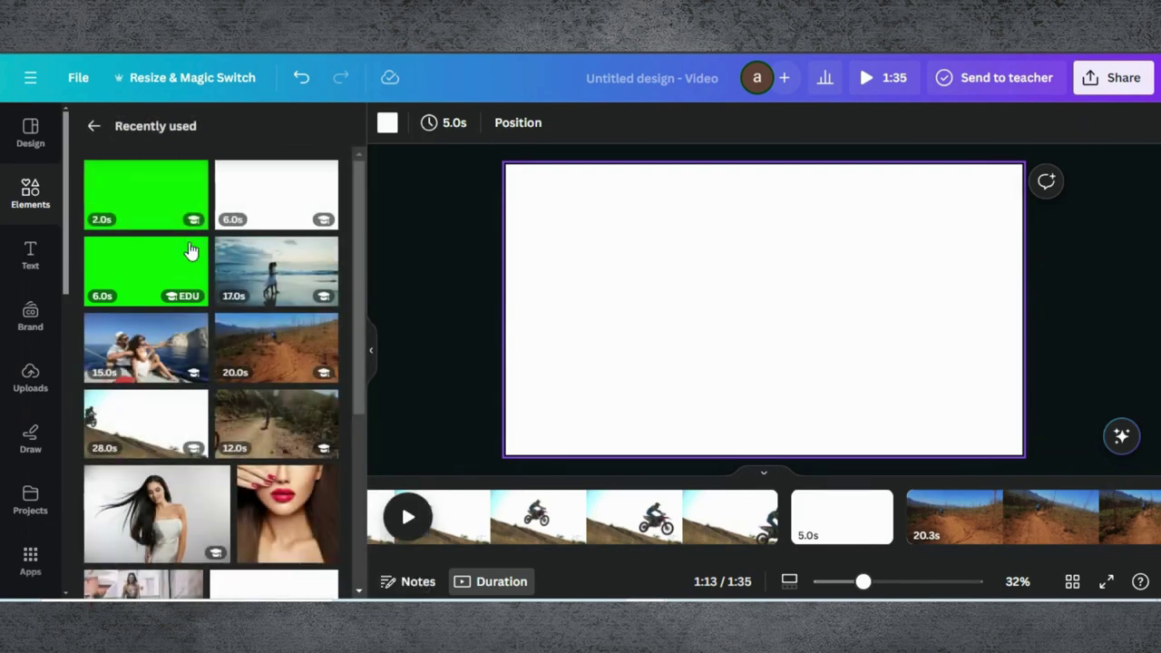
left_click(95, 127)
left_click(161, 136)
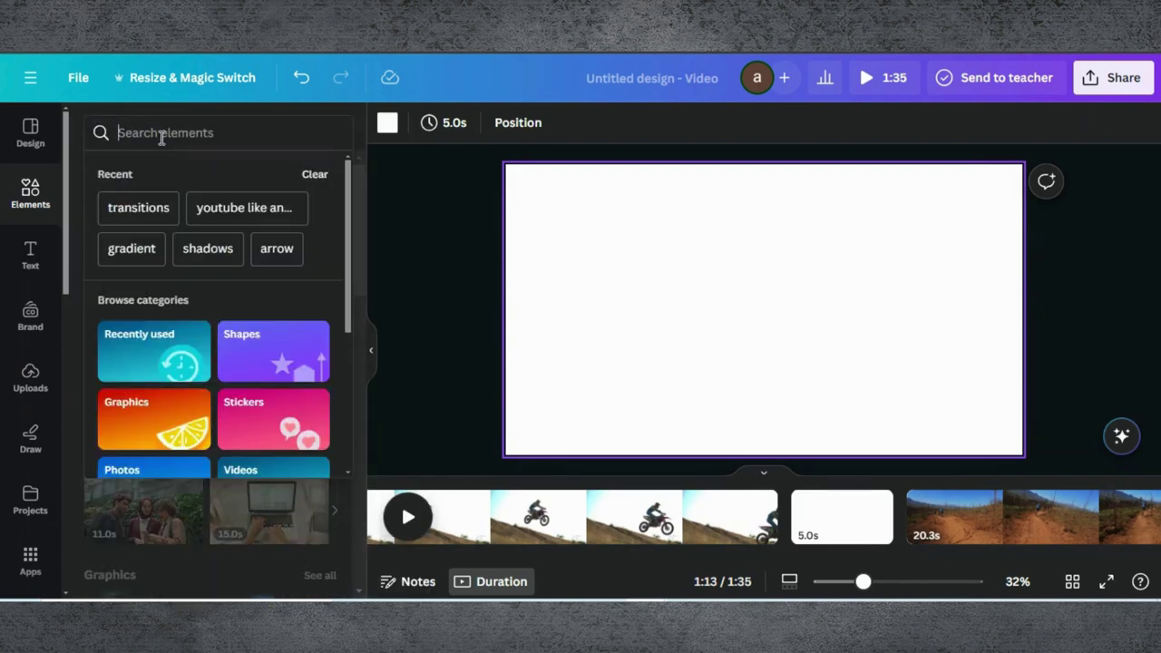
type("tra")
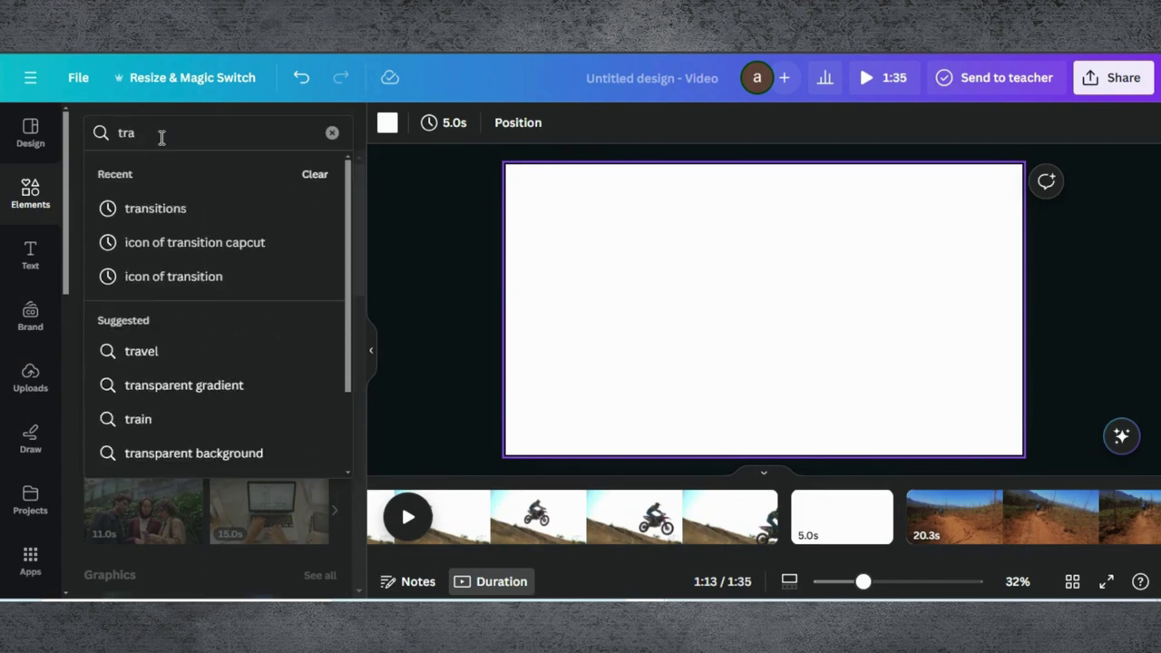
left_click(163, 218)
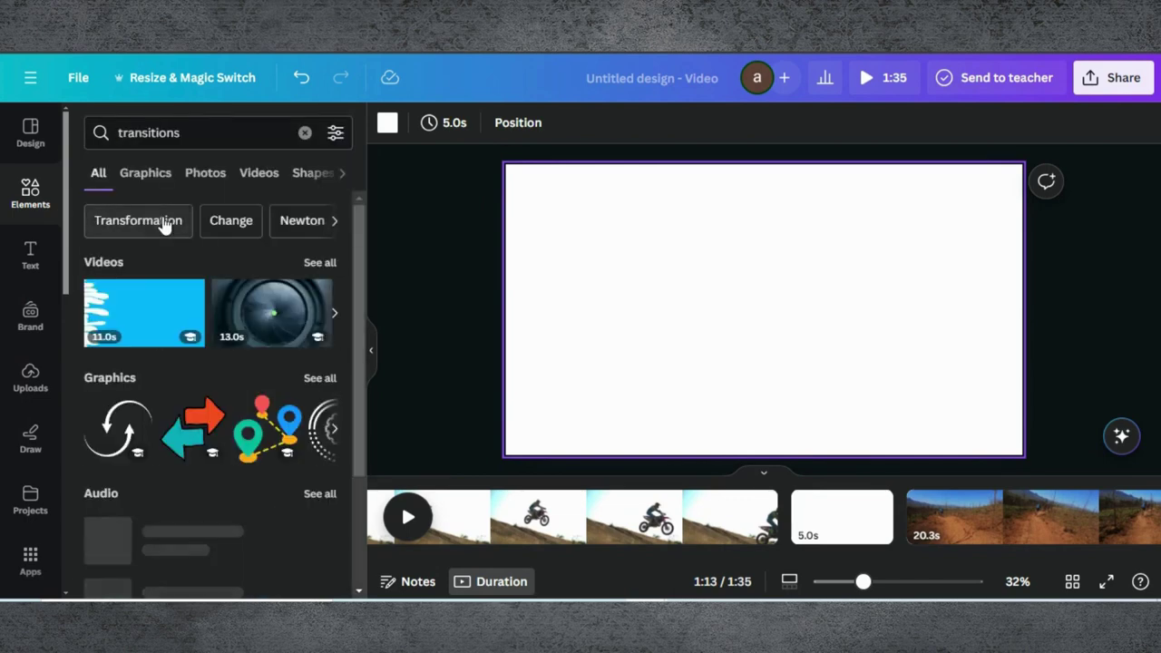
left_click(263, 174)
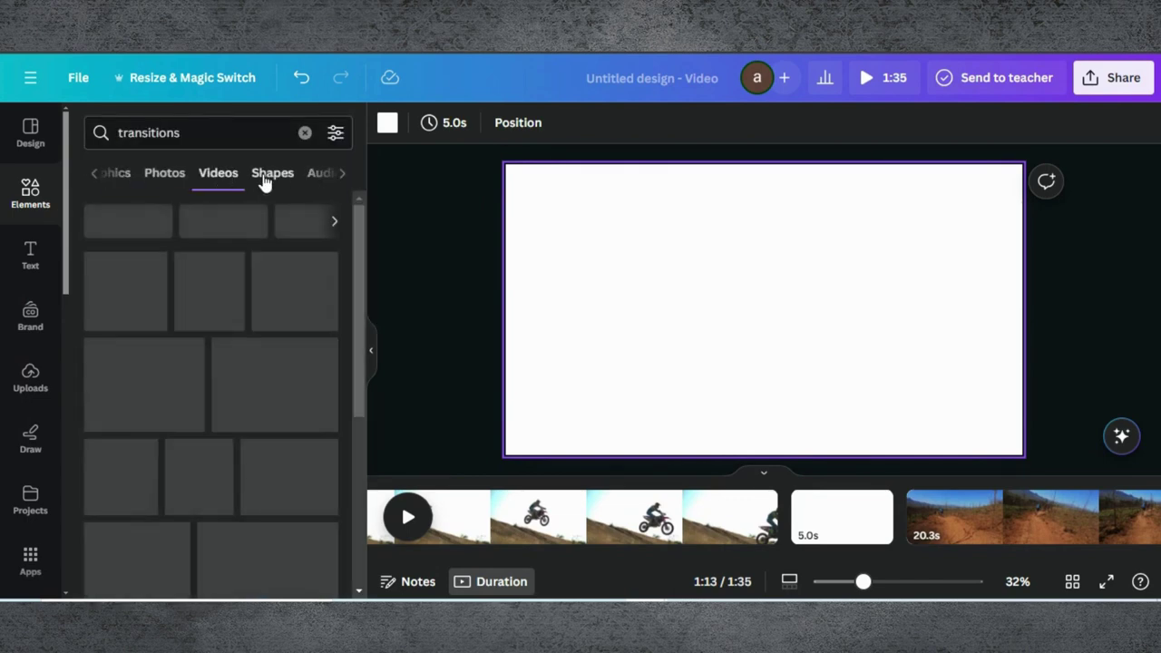
scroll(185, 356, "down", 1)
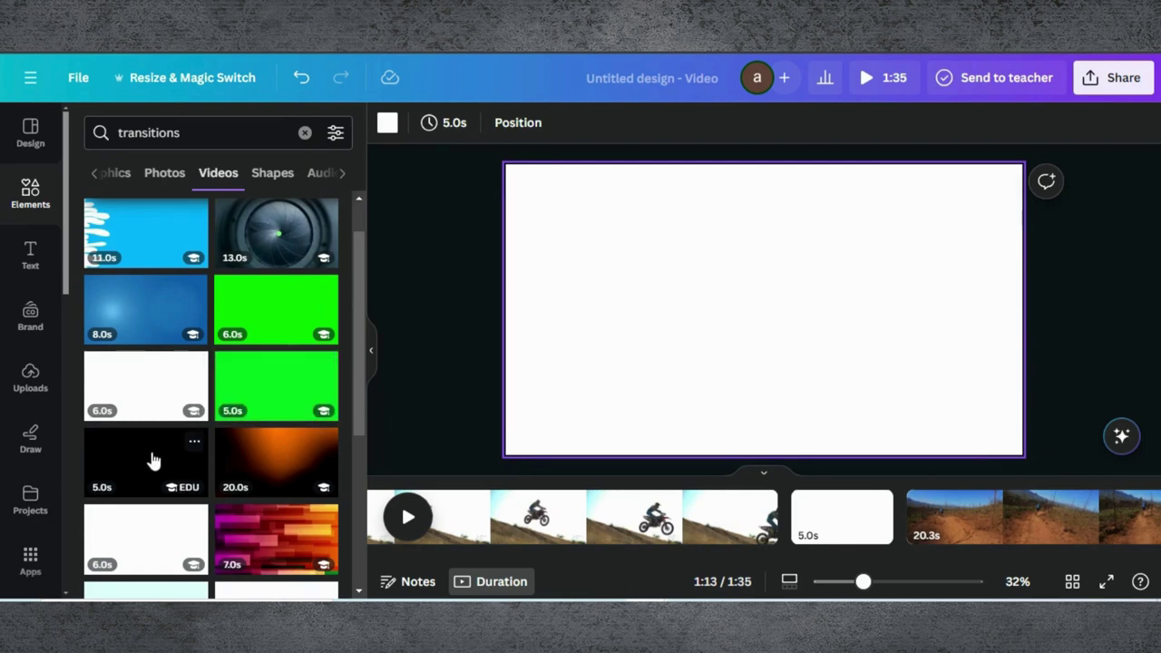
scroll(152, 461, "down", 3)
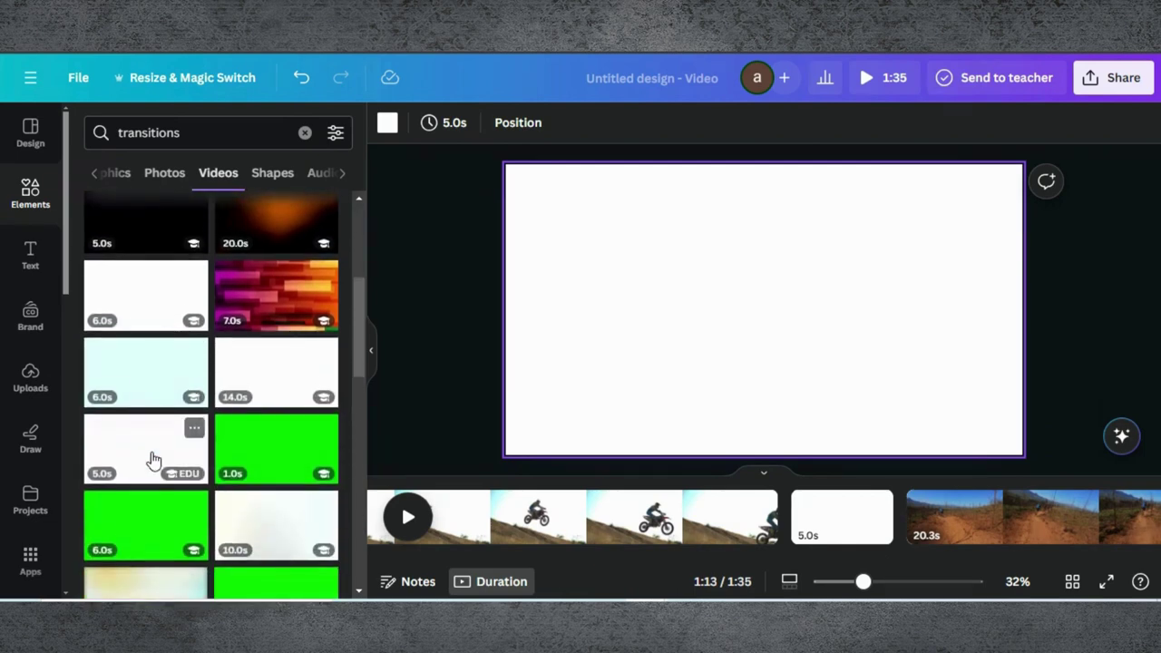
scroll(159, 461, "down", 1)
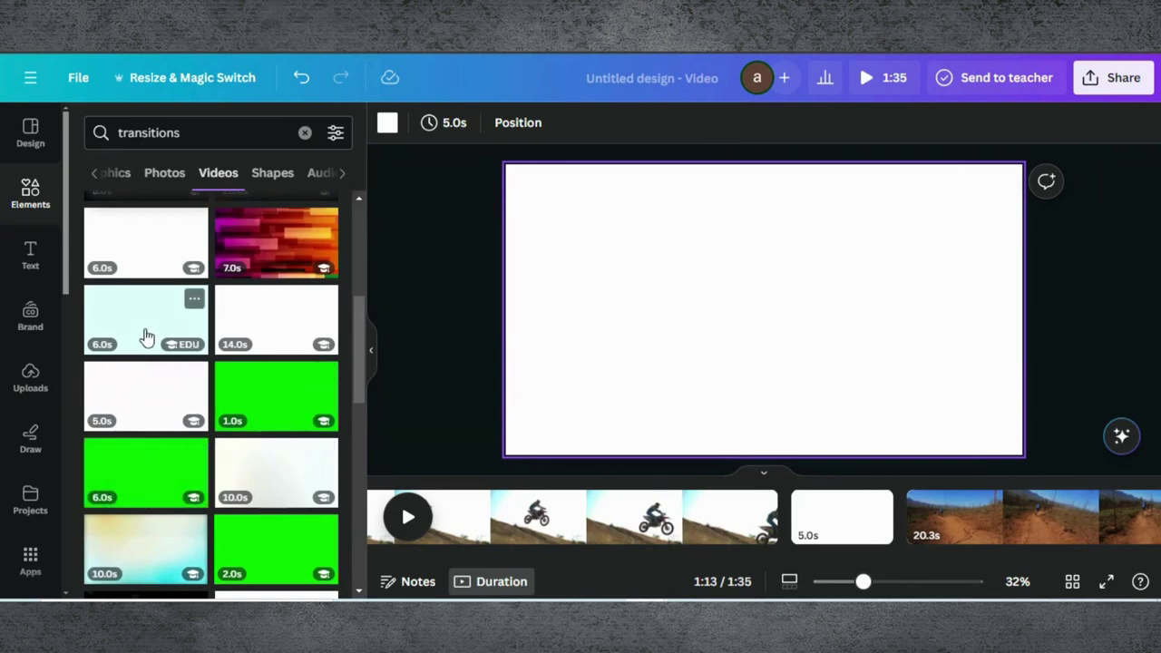
Fill the three blank pages in order with the recently used 6-second green, 6-second white and 2-second green transition clips
left_click(302, 132)
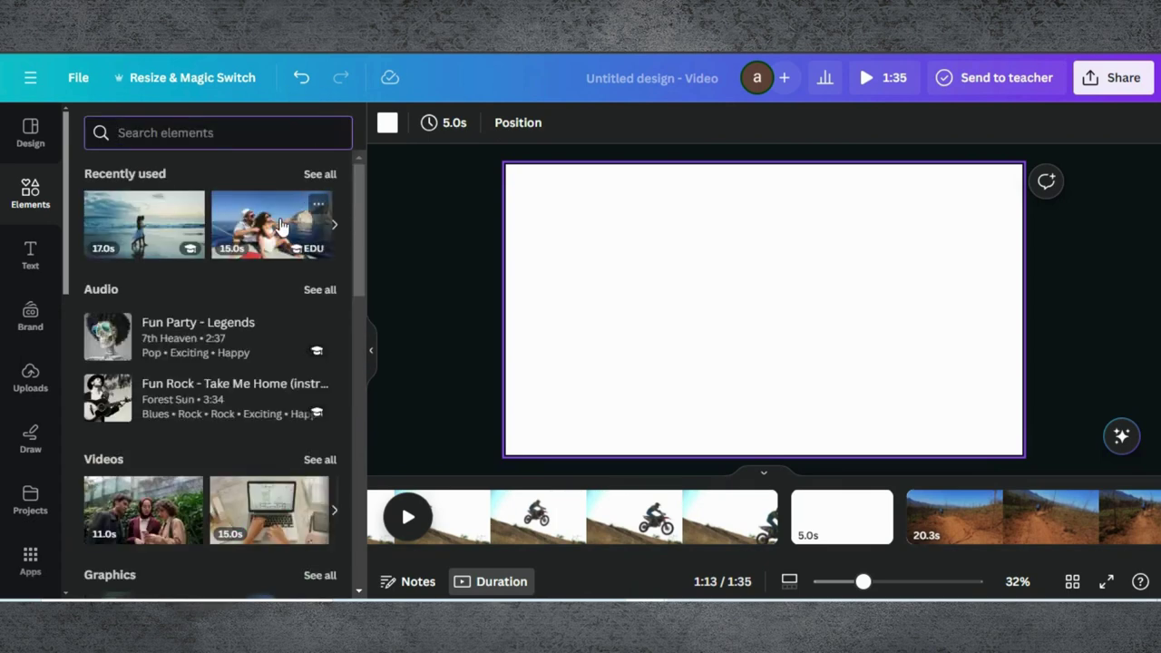
left_click(322, 174)
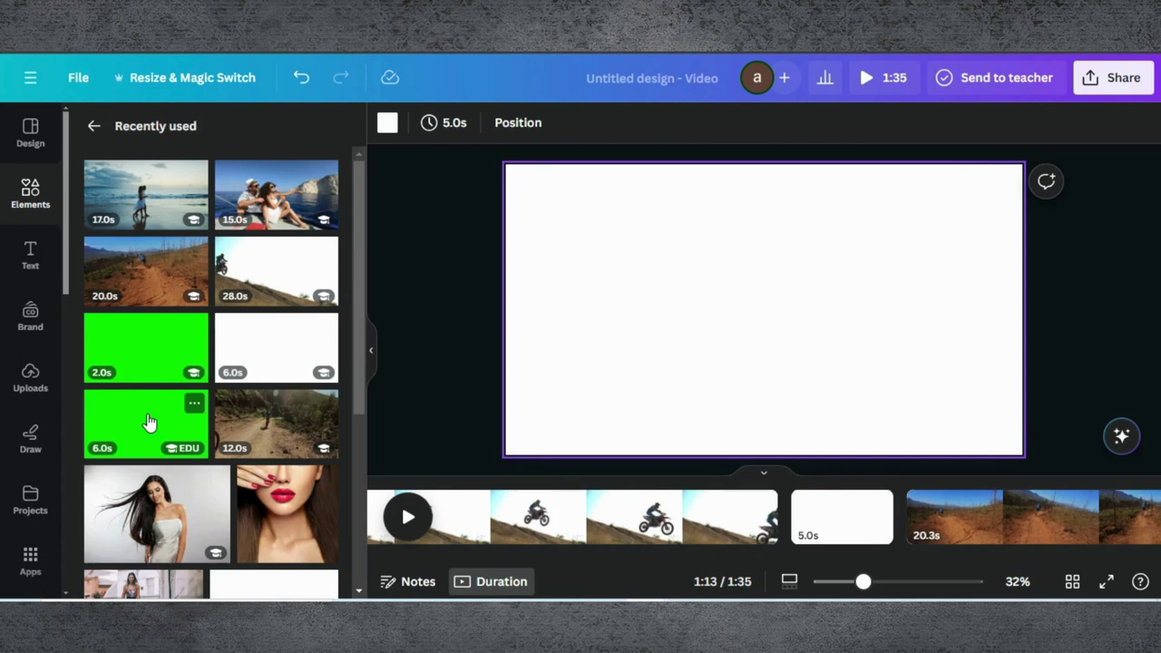
left_click_drag(162, 418, 820, 527)
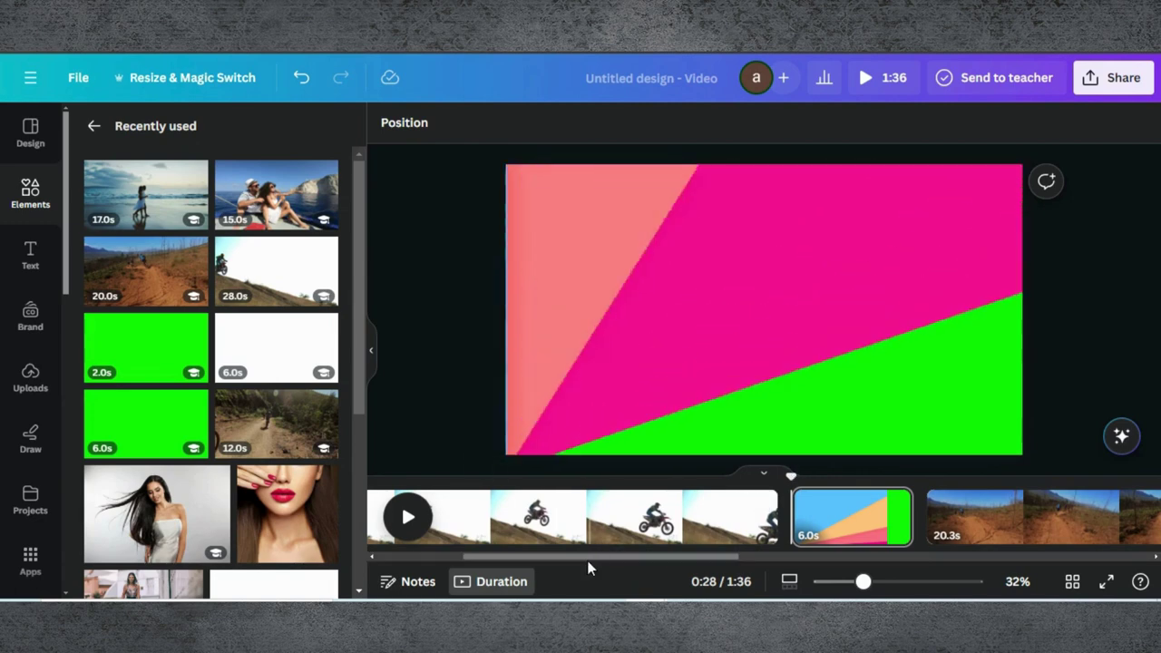
left_click_drag(590, 555, 789, 575)
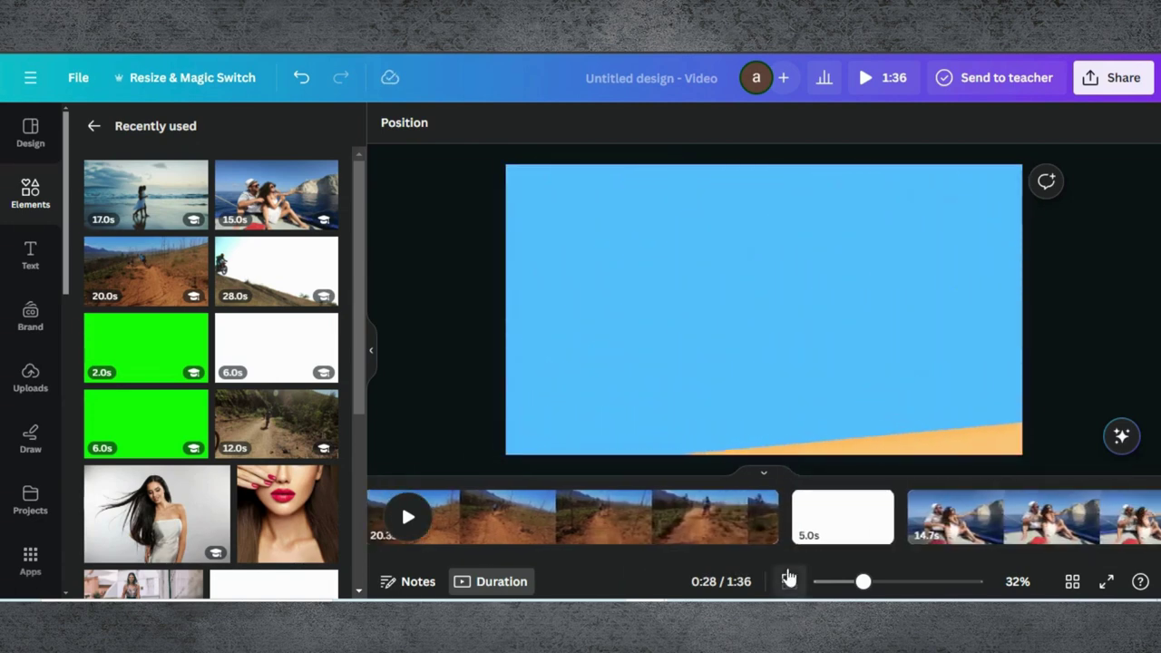
left_click_drag(327, 371, 818, 530)
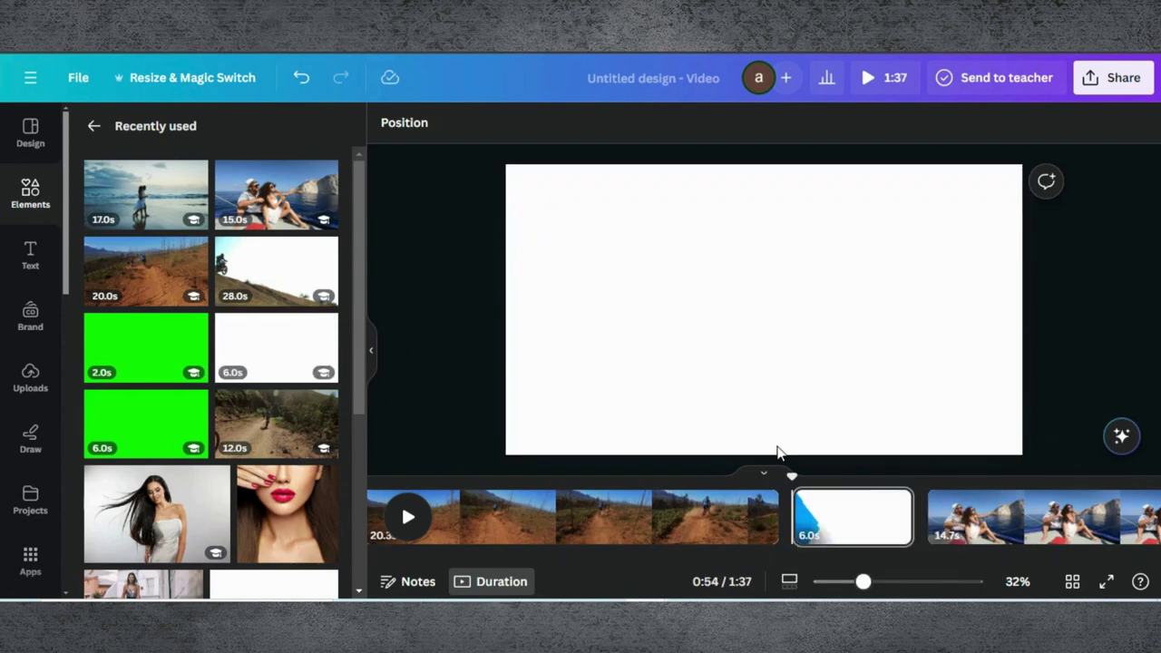
left_click_drag(690, 555, 873, 554)
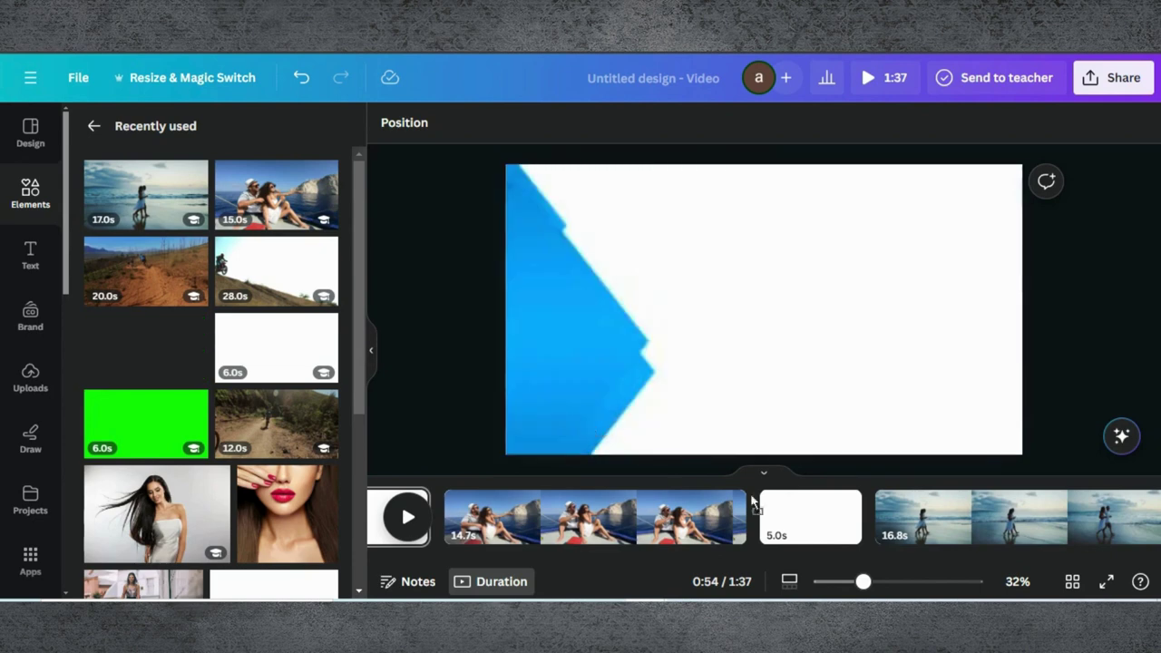
left_click_drag(751, 501, 787, 512)
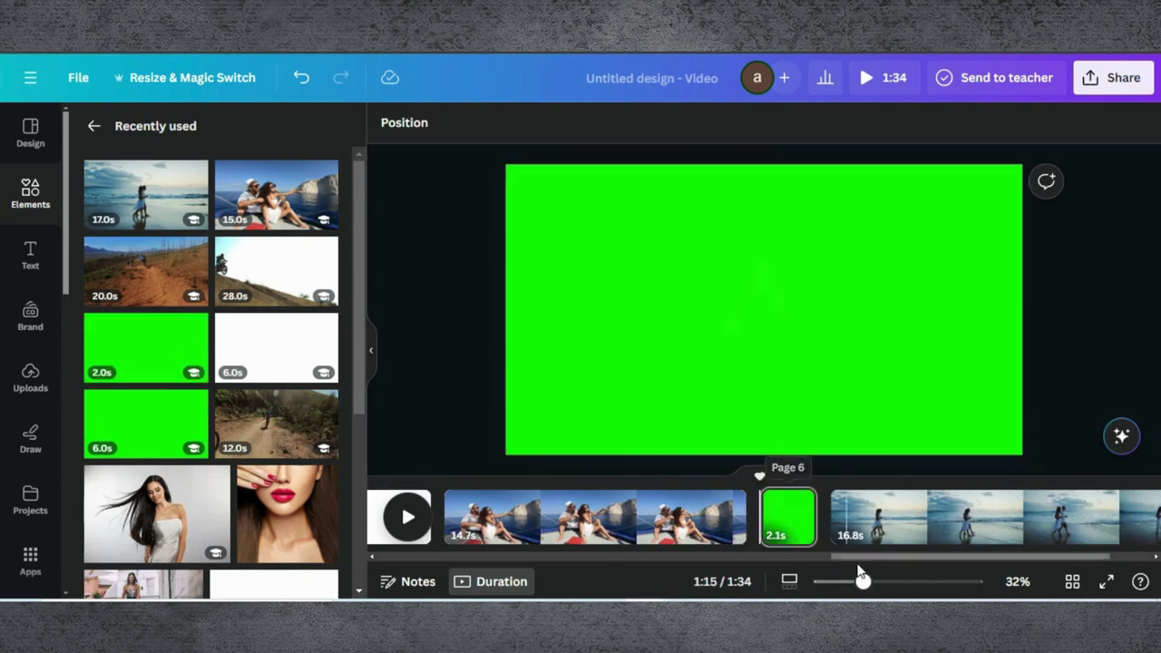
Add a Match & Move transition after the motocross clip and apply it between all pages
left_click_drag(868, 557, 453, 559)
left_click(860, 509)
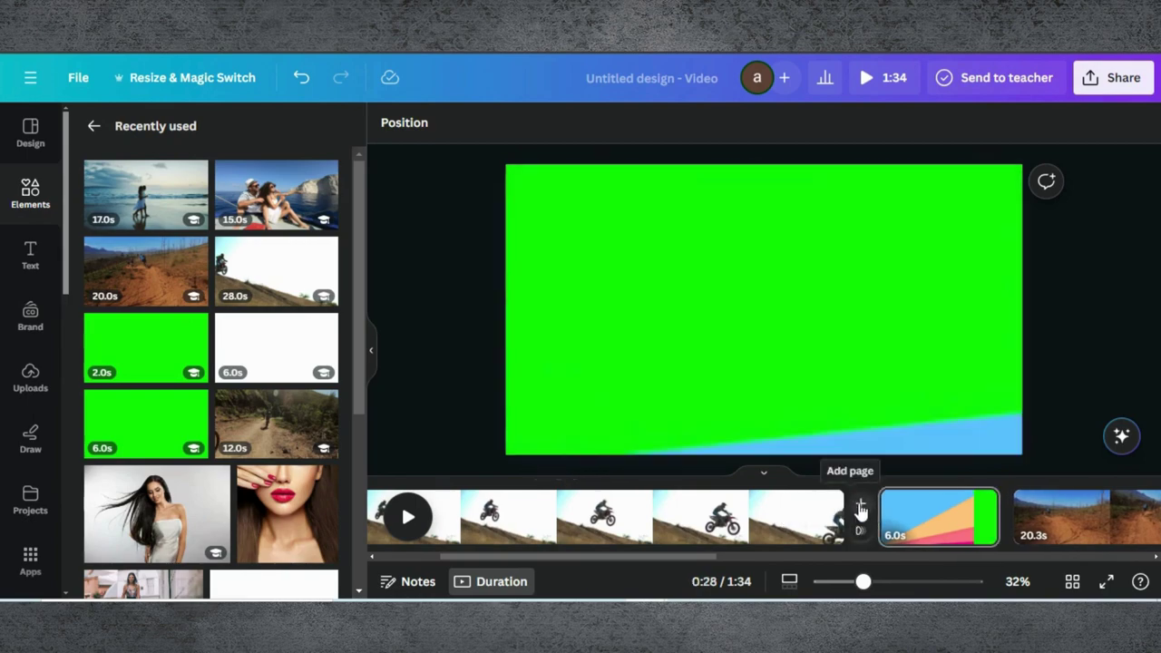
left_click(856, 535)
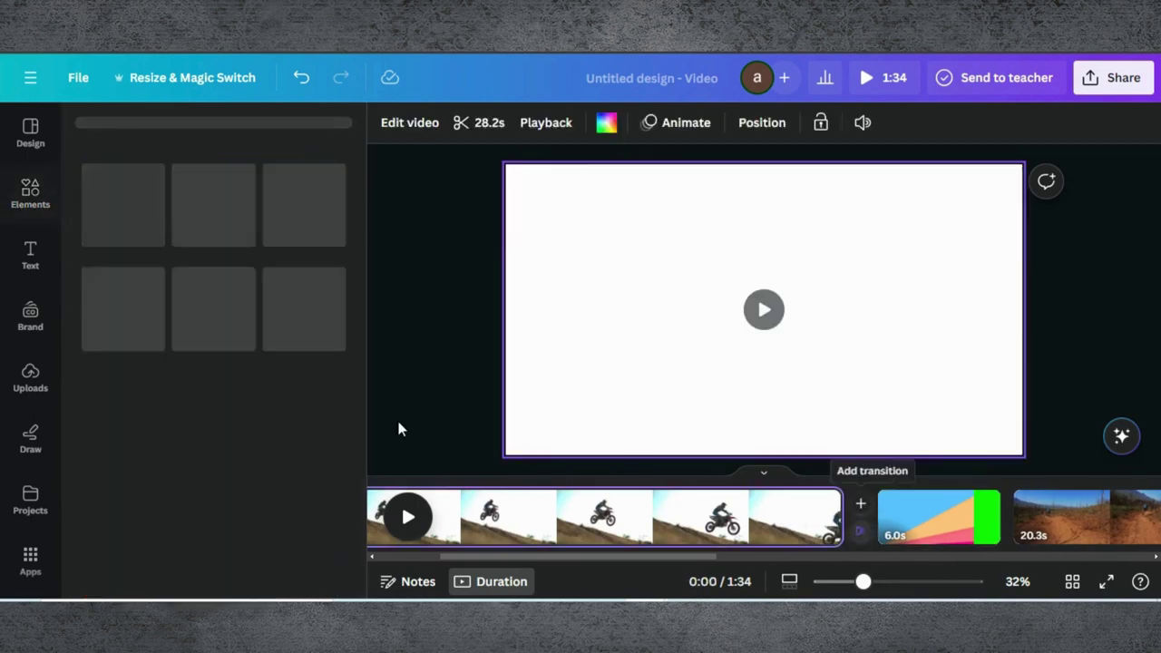
left_click(110, 421)
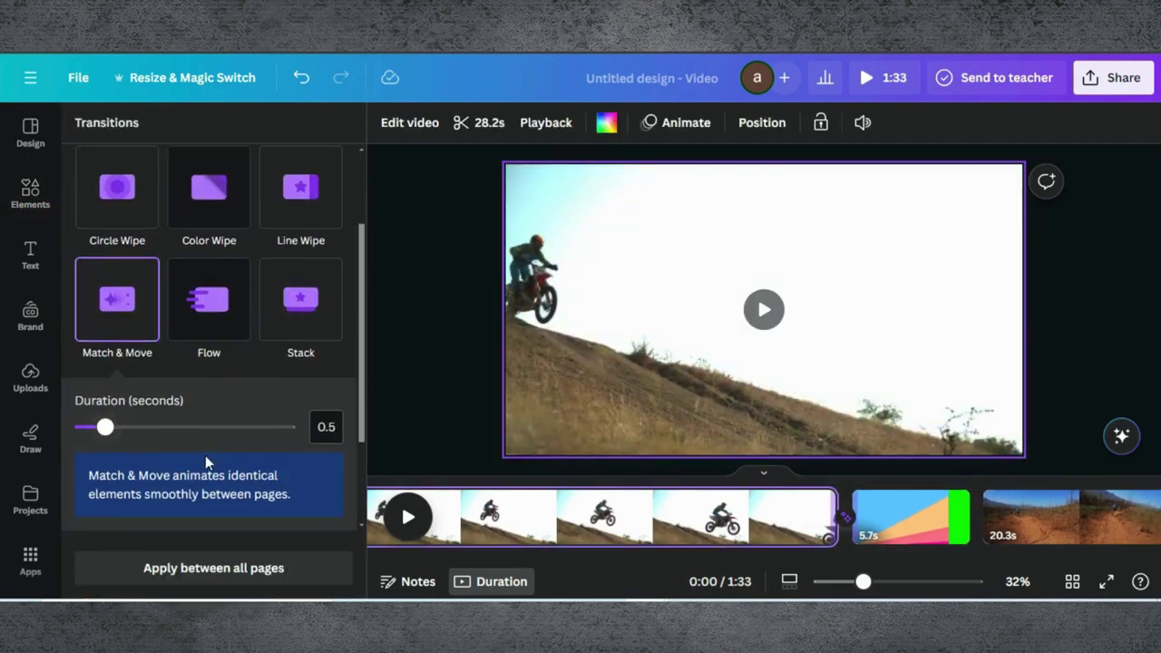
left_click(161, 564)
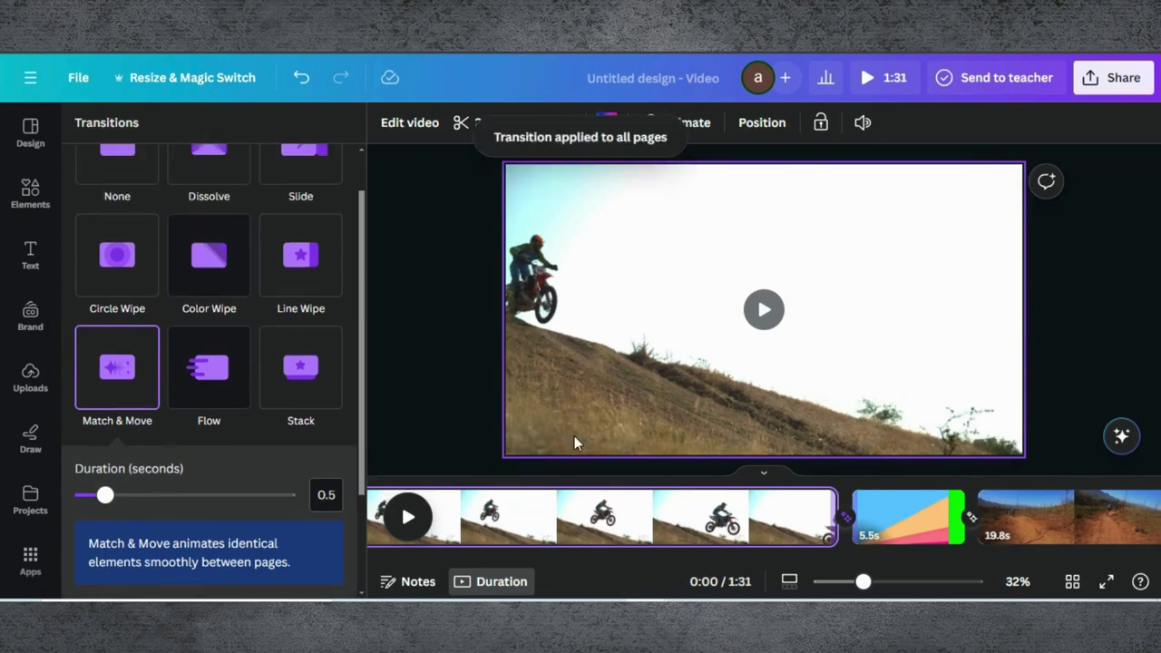
Trim the end and the start of the motocross clip on the first page to a length of 7.3 seconds
left_click_drag(828, 504, 606, 504)
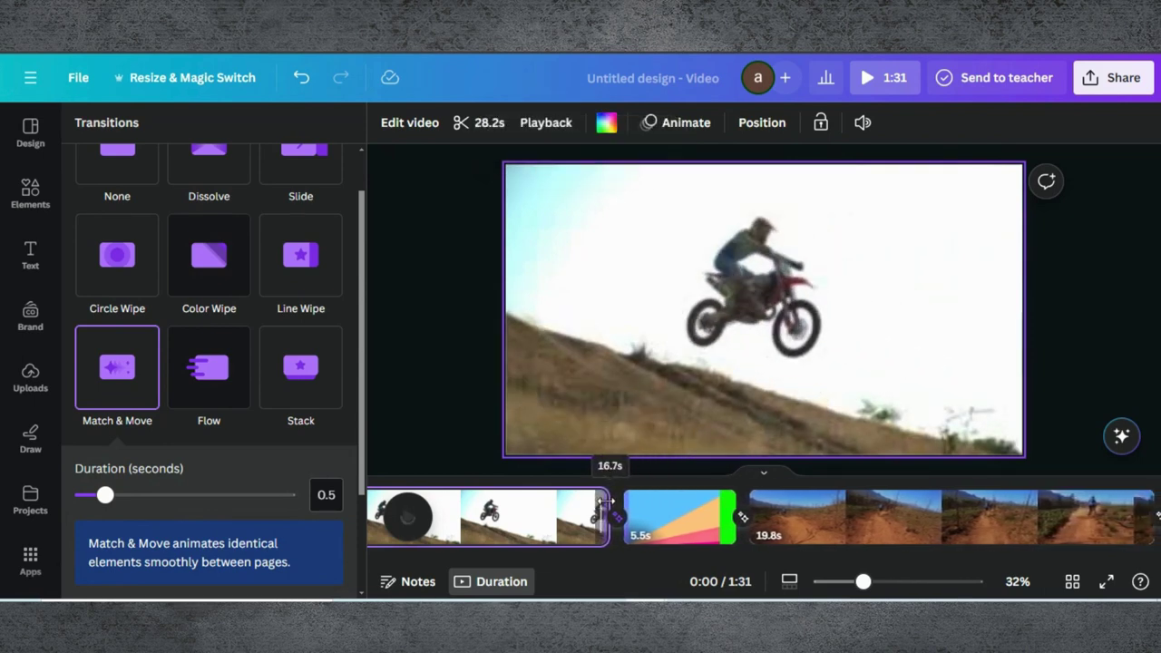
left_click_drag(686, 557, 514, 551)
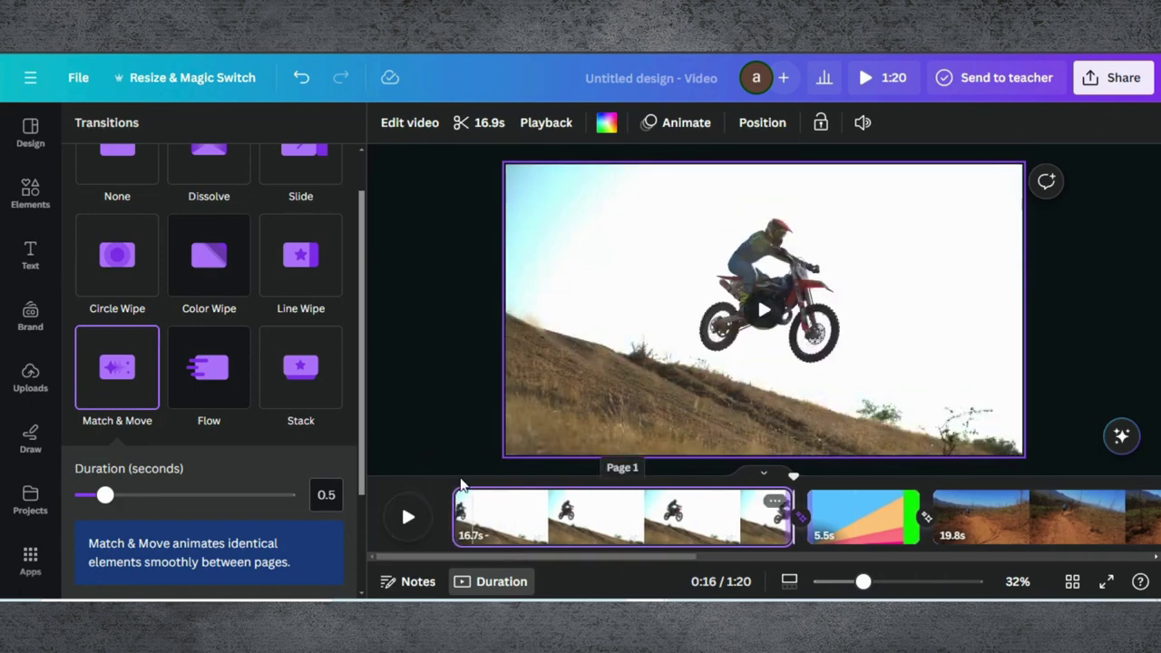
left_click_drag(512, 489, 650, 497)
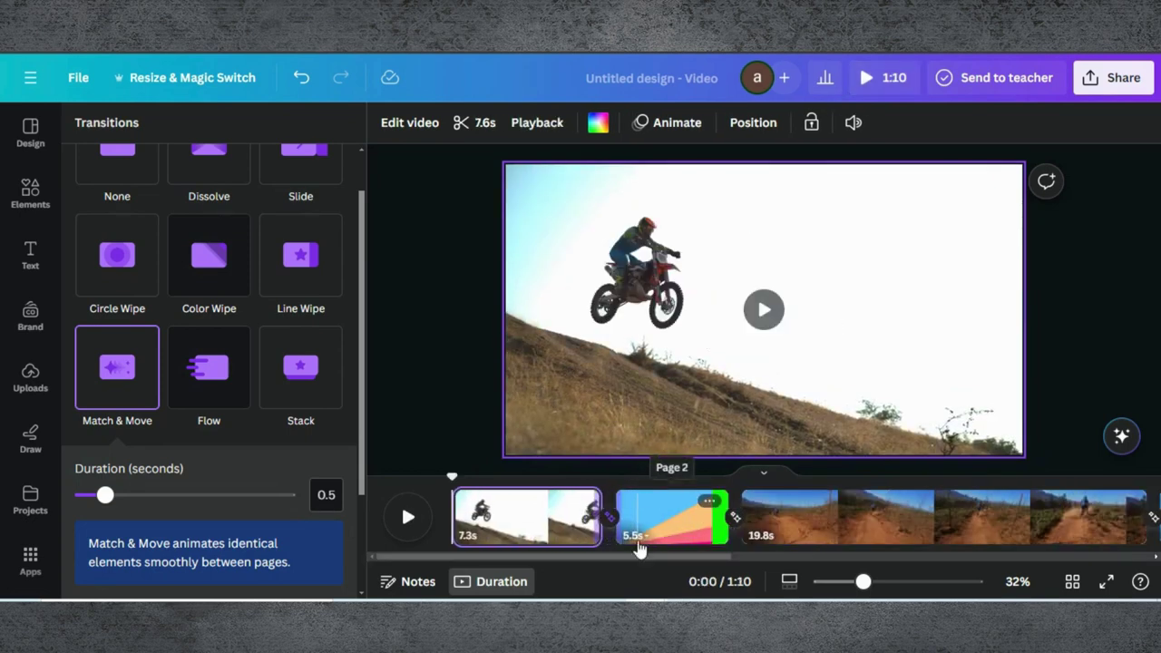
Trim the start and the end of the mountain-bike trail clip to a length of 10.1 seconds
left_click_drag(617, 557, 718, 548)
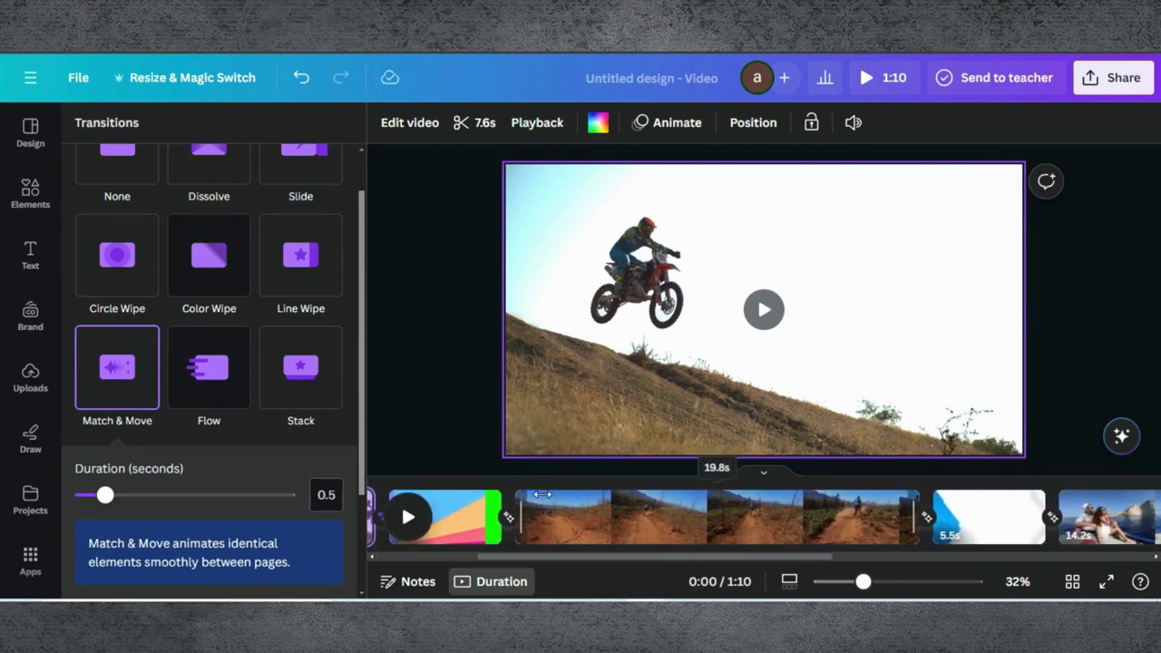
left_click_drag(542, 494, 675, 491)
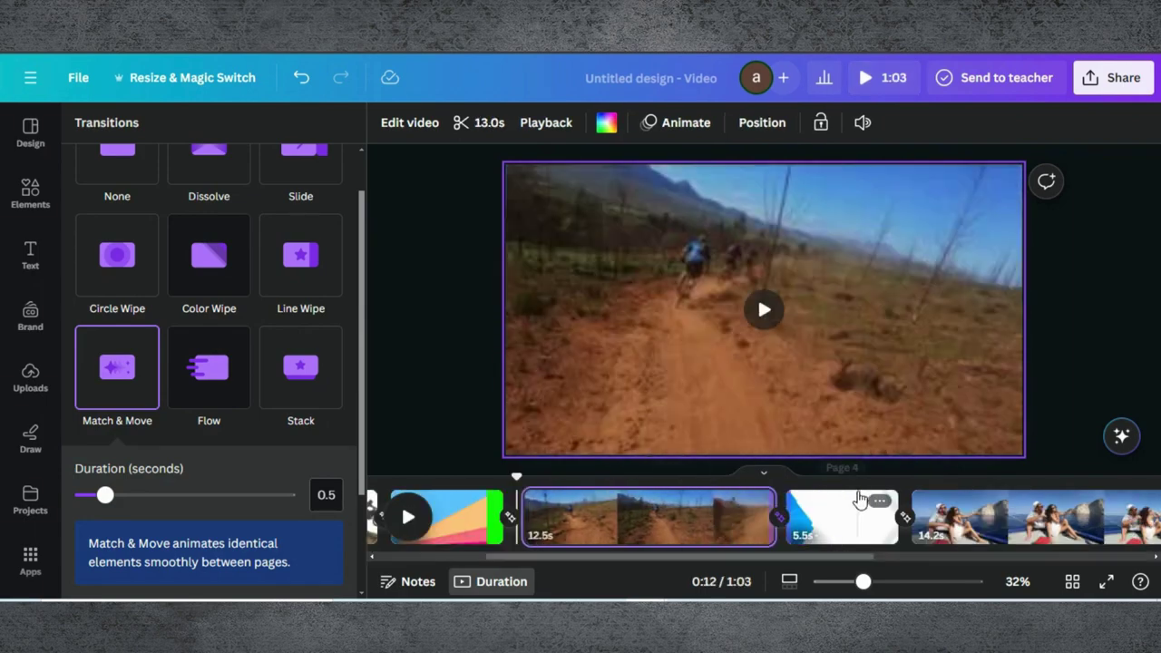
left_click_drag(767, 494, 719, 495)
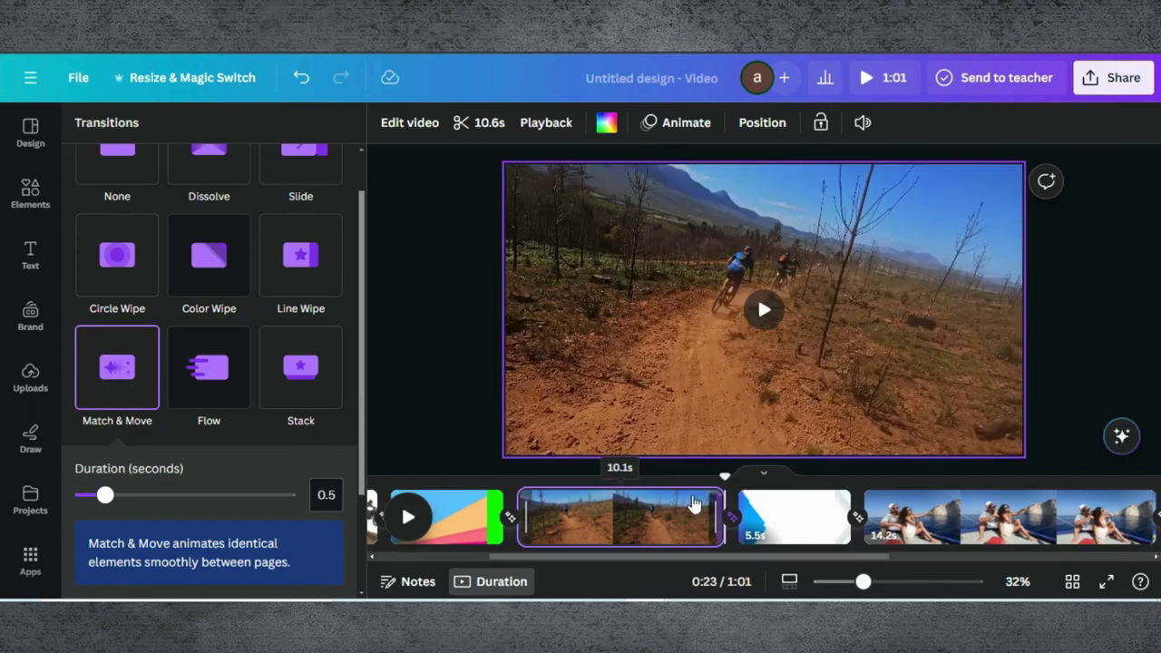
left_click(537, 478)
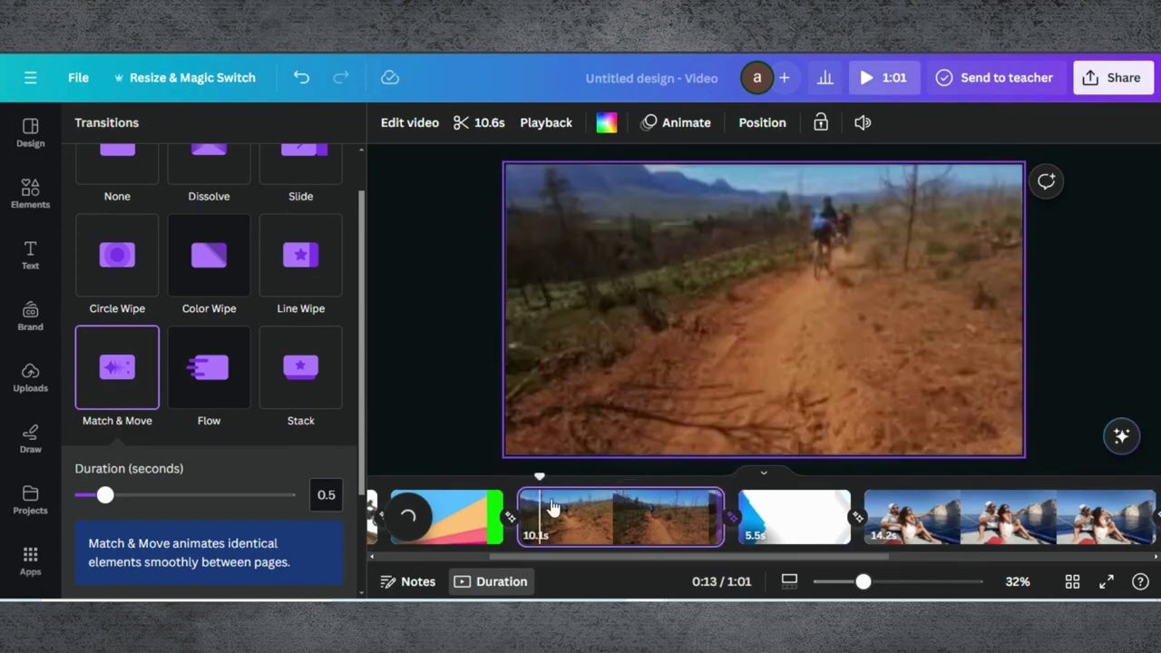
Replace the transition between the motocross clip and the first green transition clip with Circle Wipe
left_click_drag(538, 478, 709, 481)
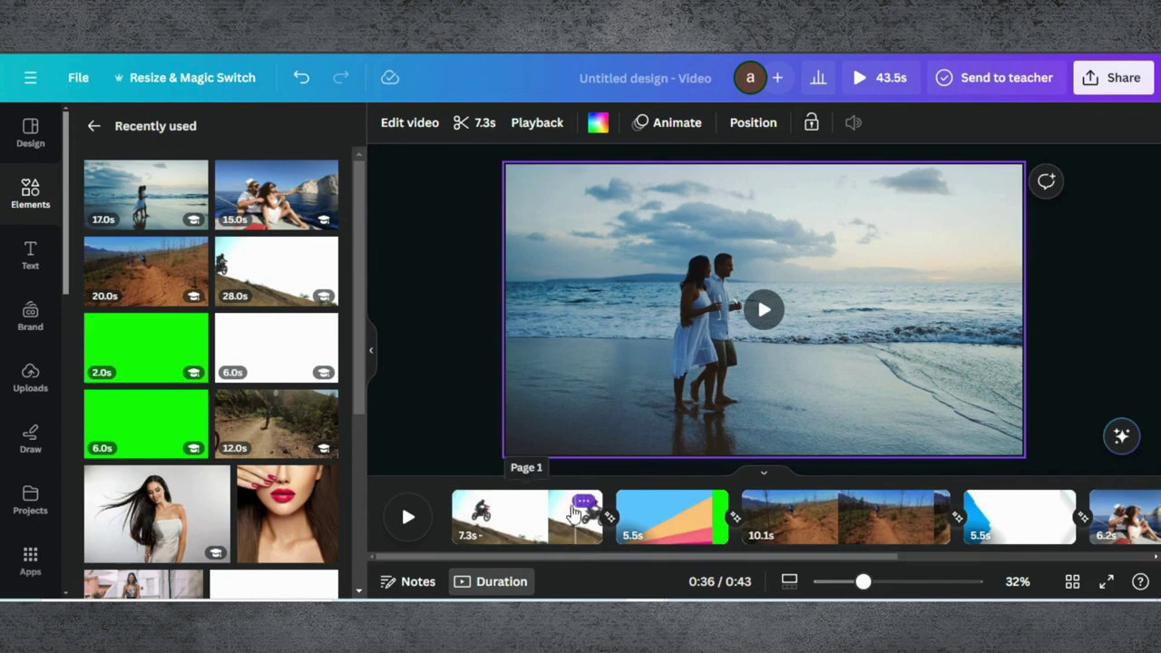
left_click(561, 513)
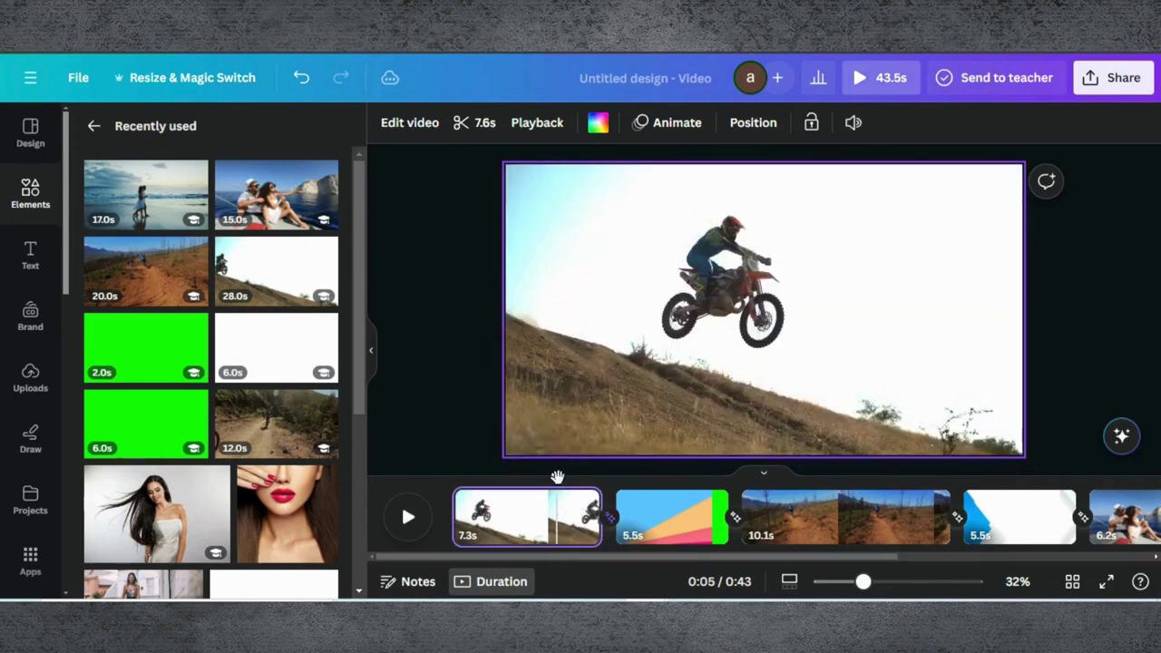
left_click_drag(555, 475, 594, 478)
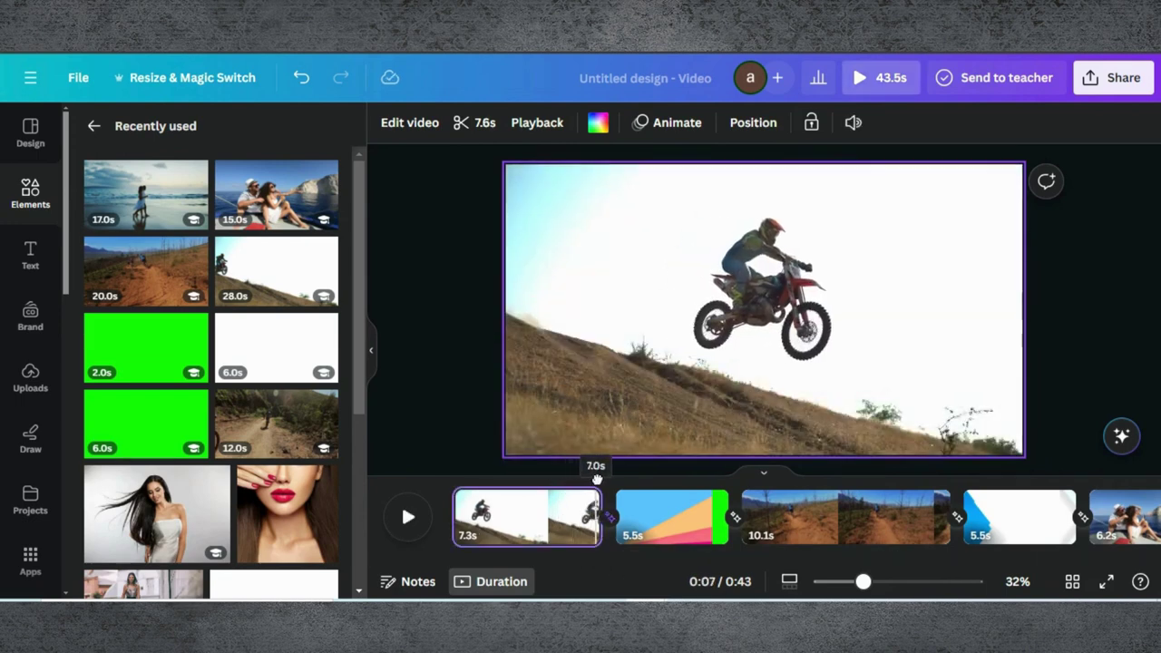
left_click(607, 515)
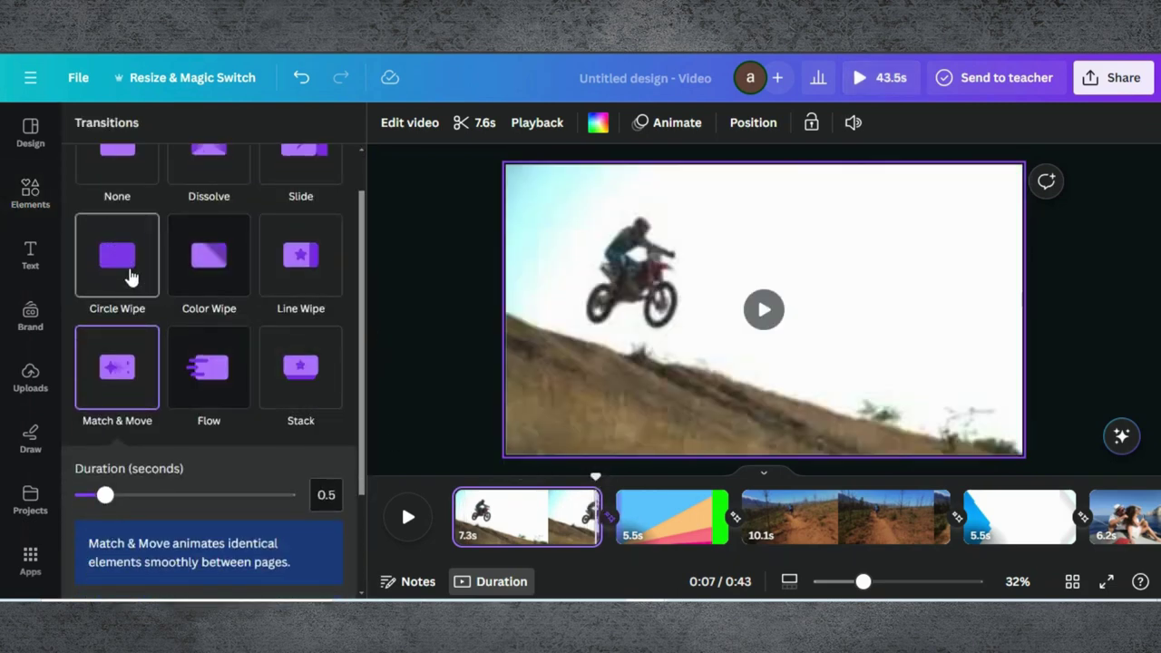
left_click(131, 277)
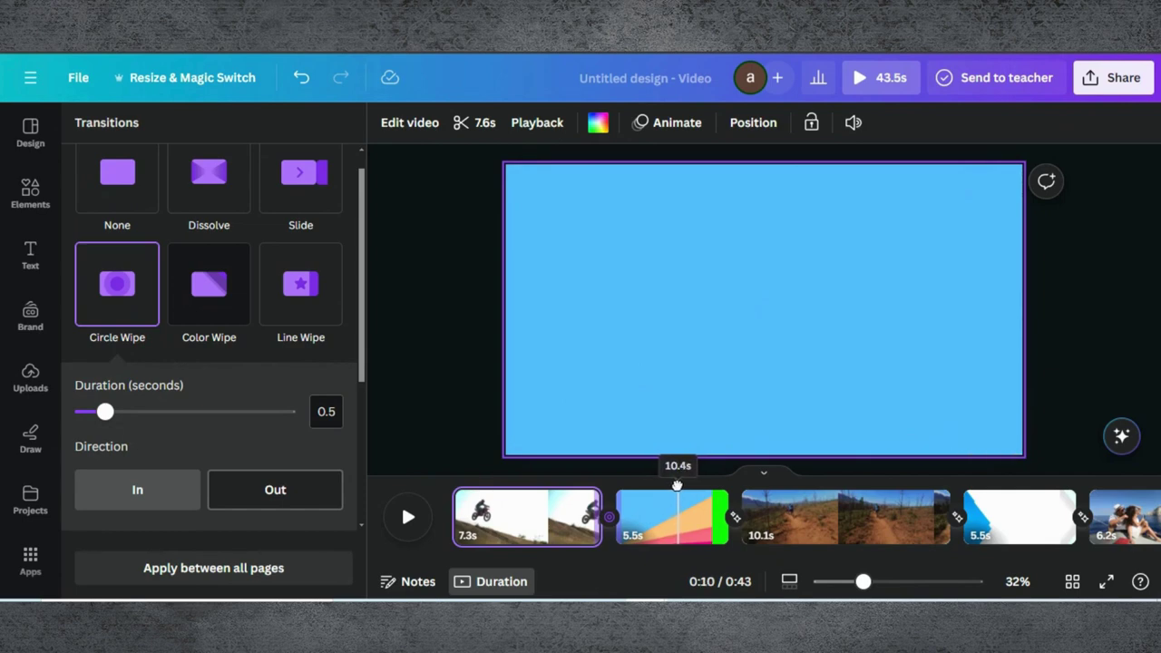
Trim the end of the first green transition clip to a length of 3.5 seconds
left_click(676, 490)
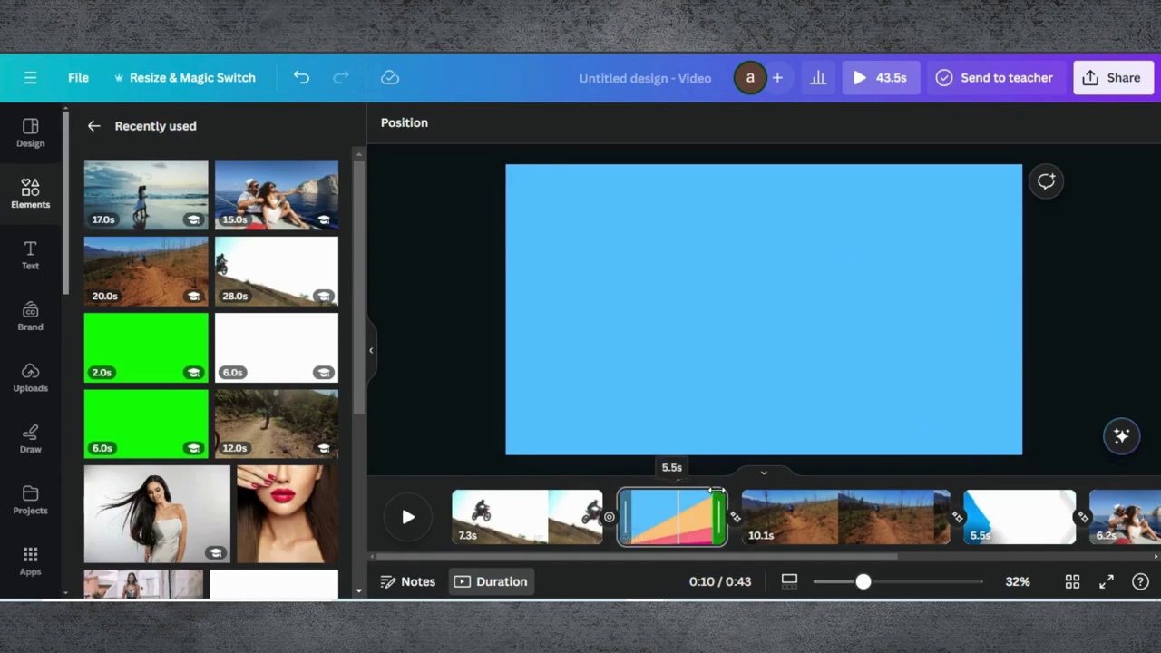
left_click_drag(717, 490, 683, 495)
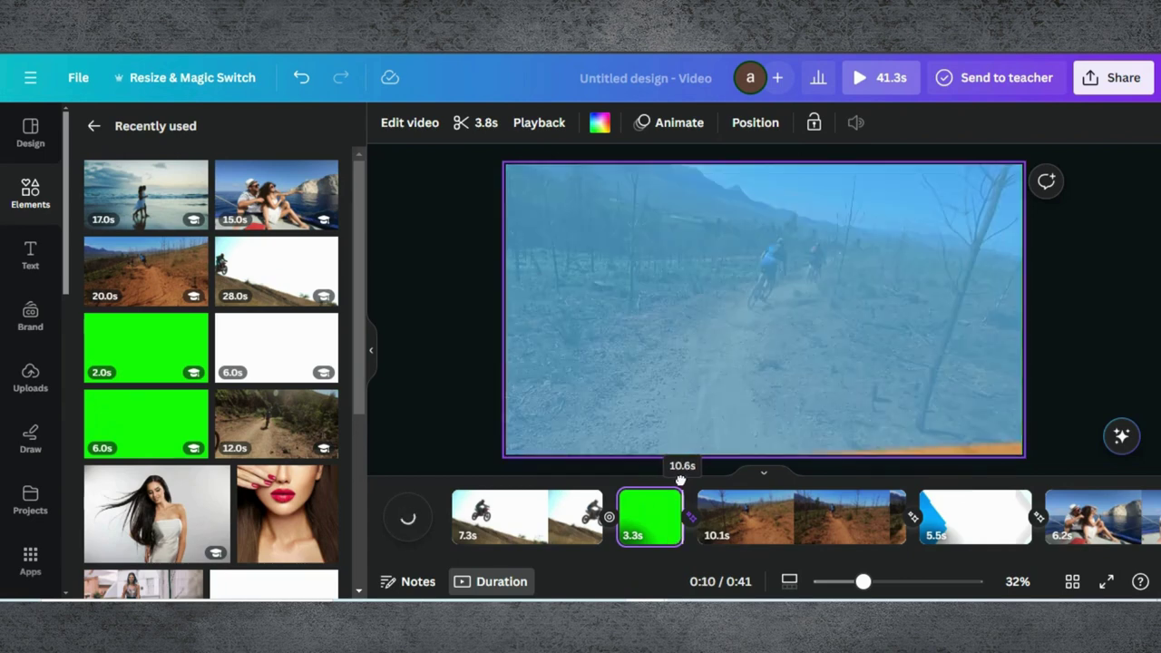
left_click_drag(681, 490, 708, 485)
Replace the transition between the first green clip and the mountain-bike trail clip with Line Wipe
left_click(700, 515)
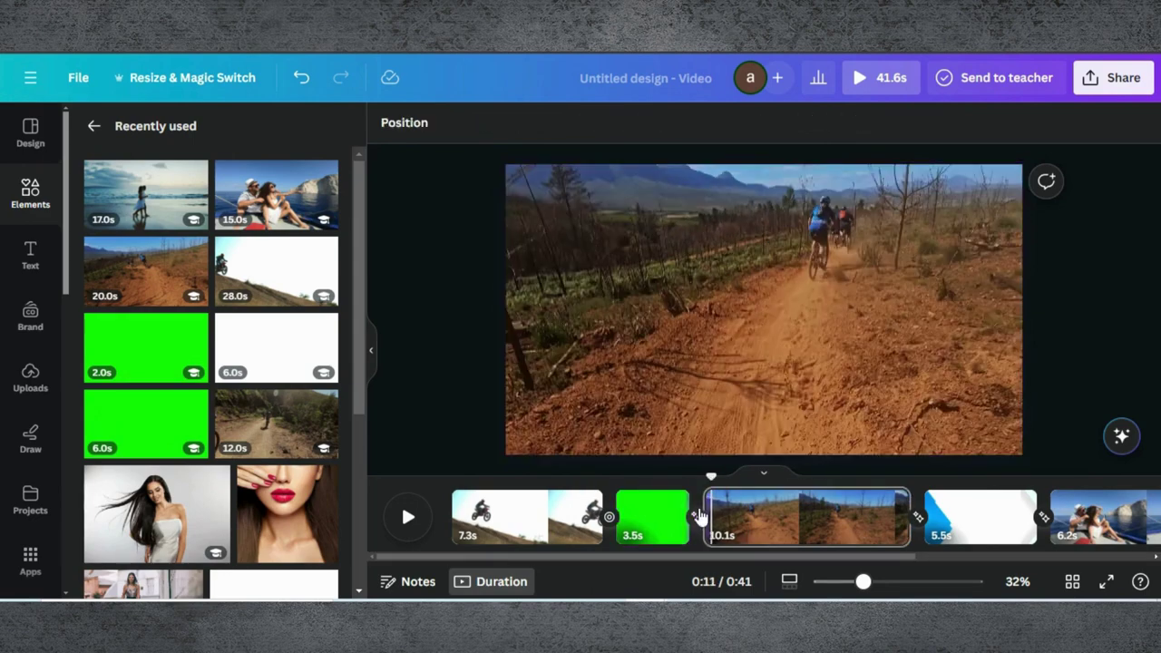
left_click(696, 516)
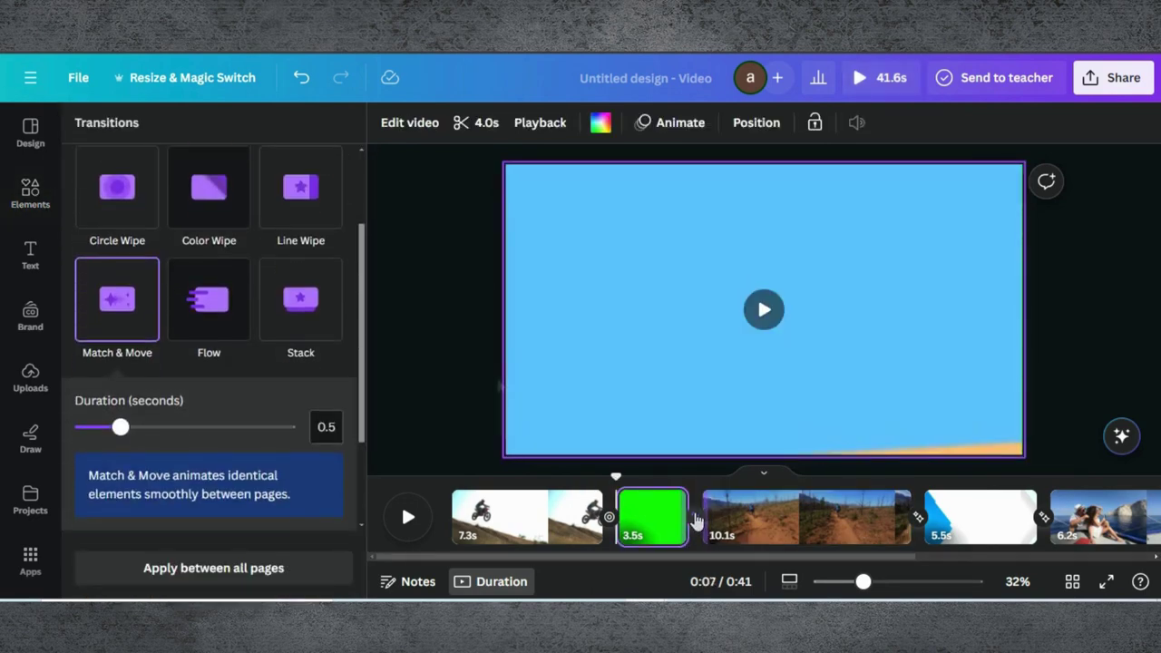
left_click(290, 195)
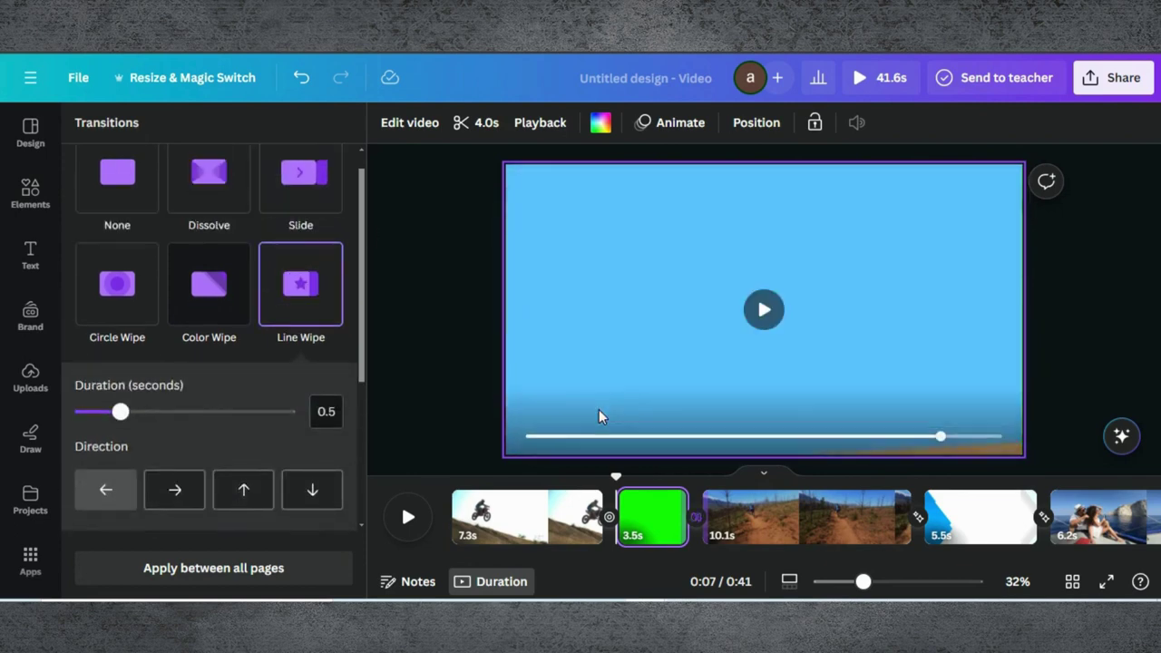
left_click(657, 479)
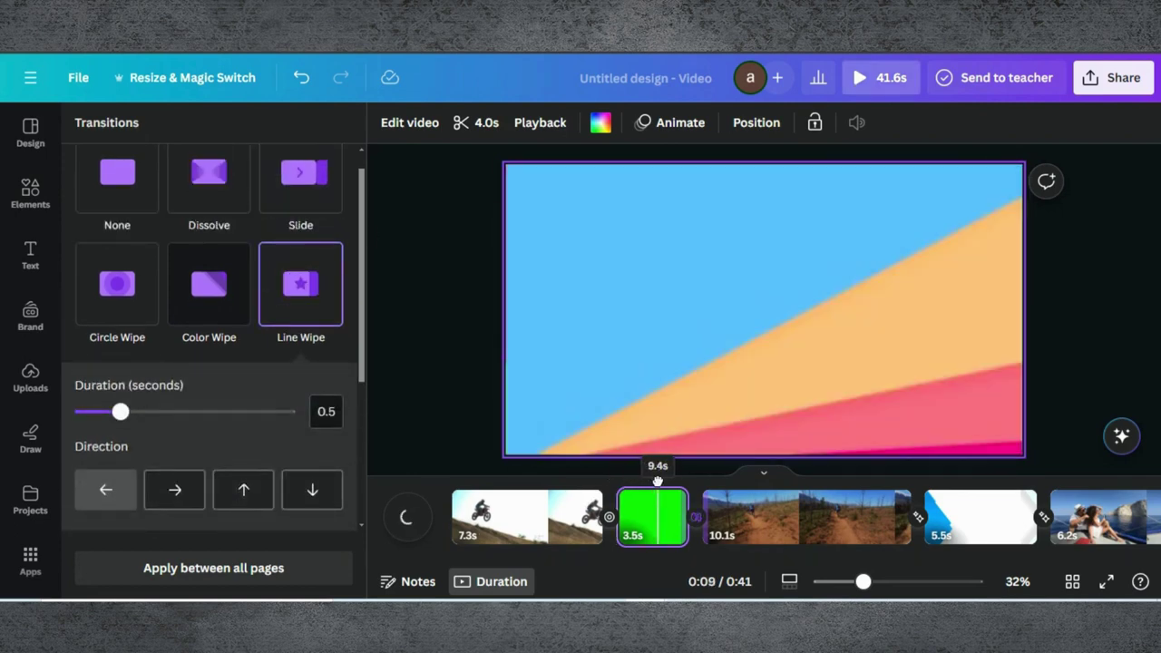
Trim the start of the mountain-bike trail clip to shorten it to 7.0 seconds
left_click_drag(677, 485, 800, 495)
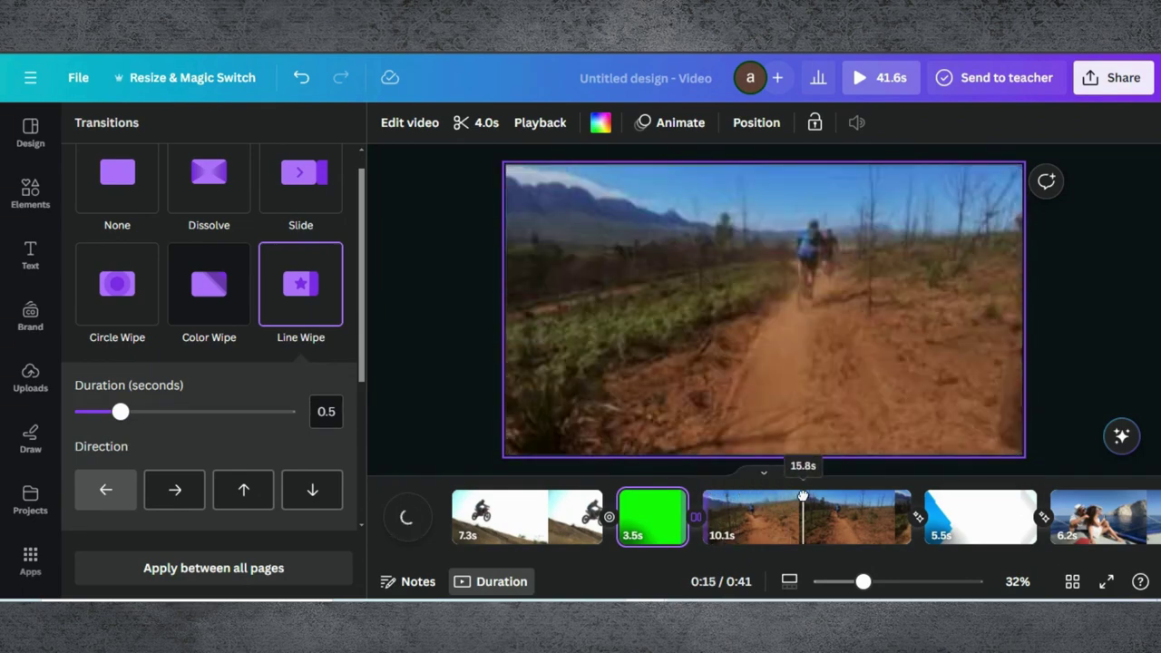
left_click(736, 511)
left_click_drag(704, 513, 791, 482)
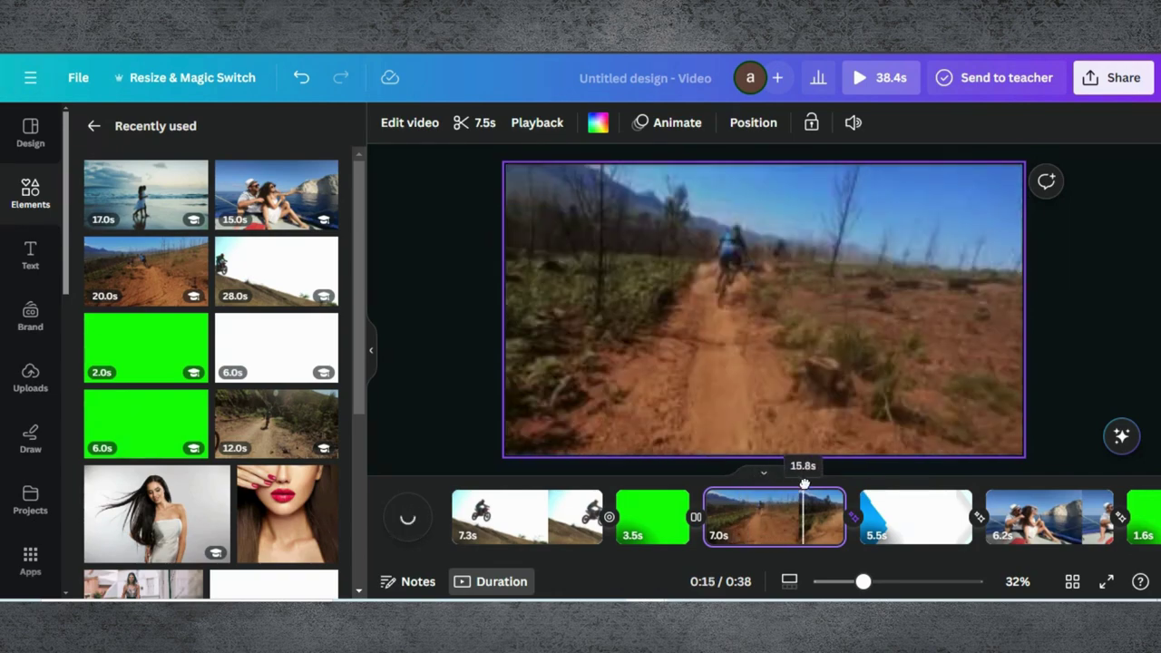
Replace the transition after the mountain-bike trail clip with Circle Wipe in the Out direction
left_click_drag(803, 483, 848, 489)
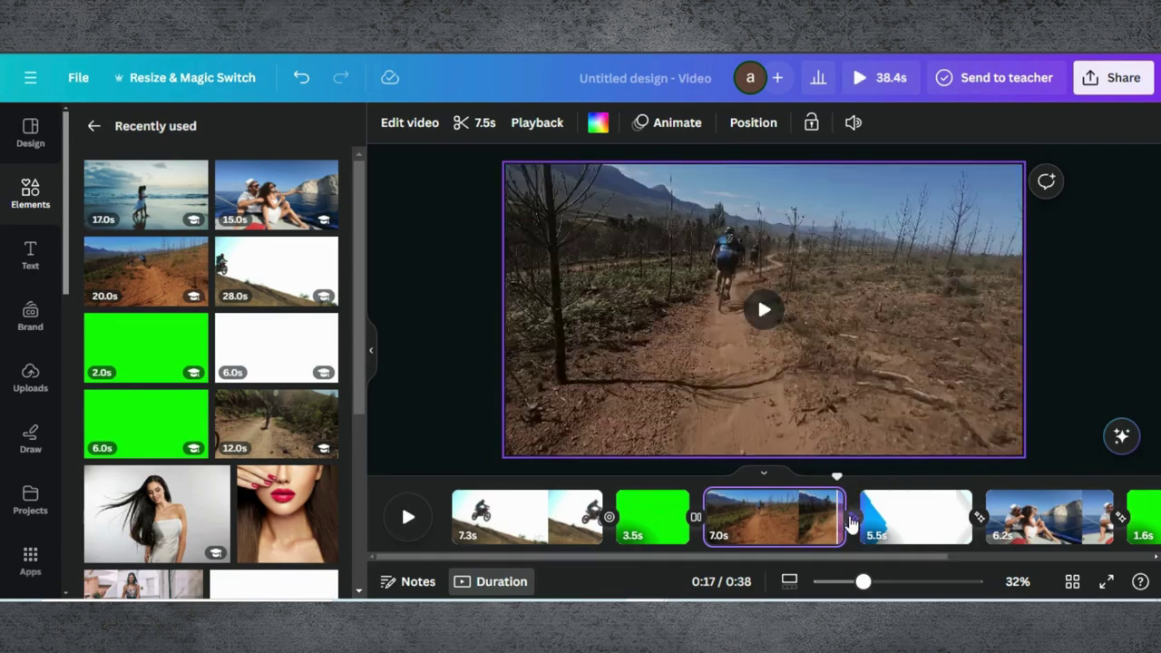
left_click(852, 519)
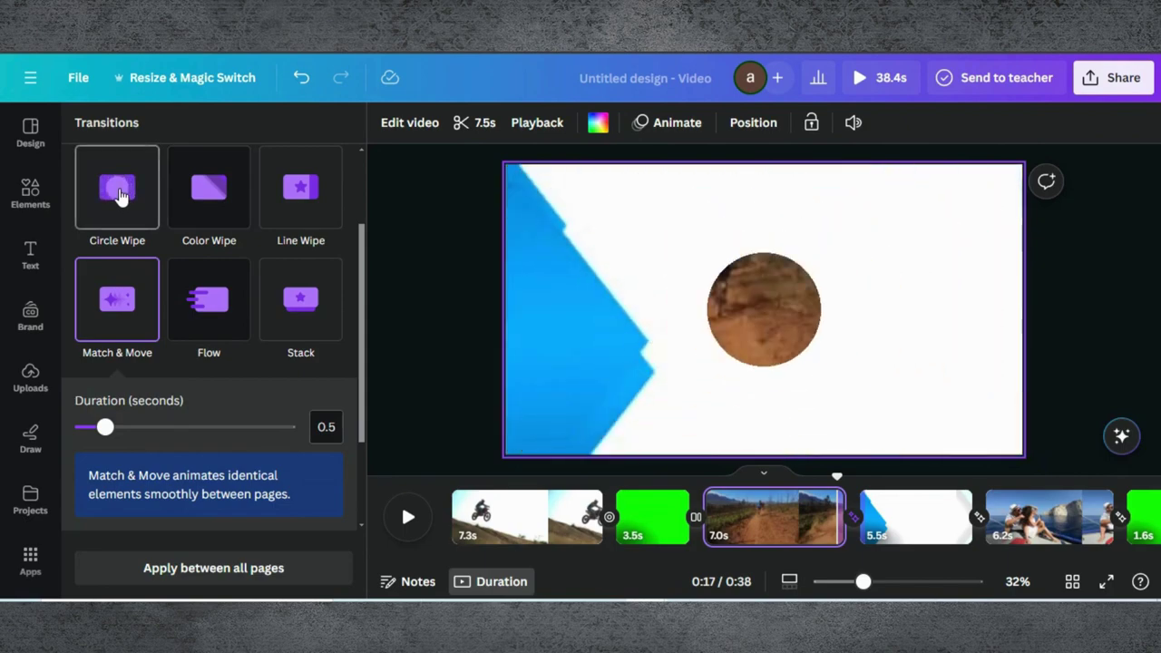
left_click(117, 194)
scroll(120, 197, "up", 1)
left_click(222, 488)
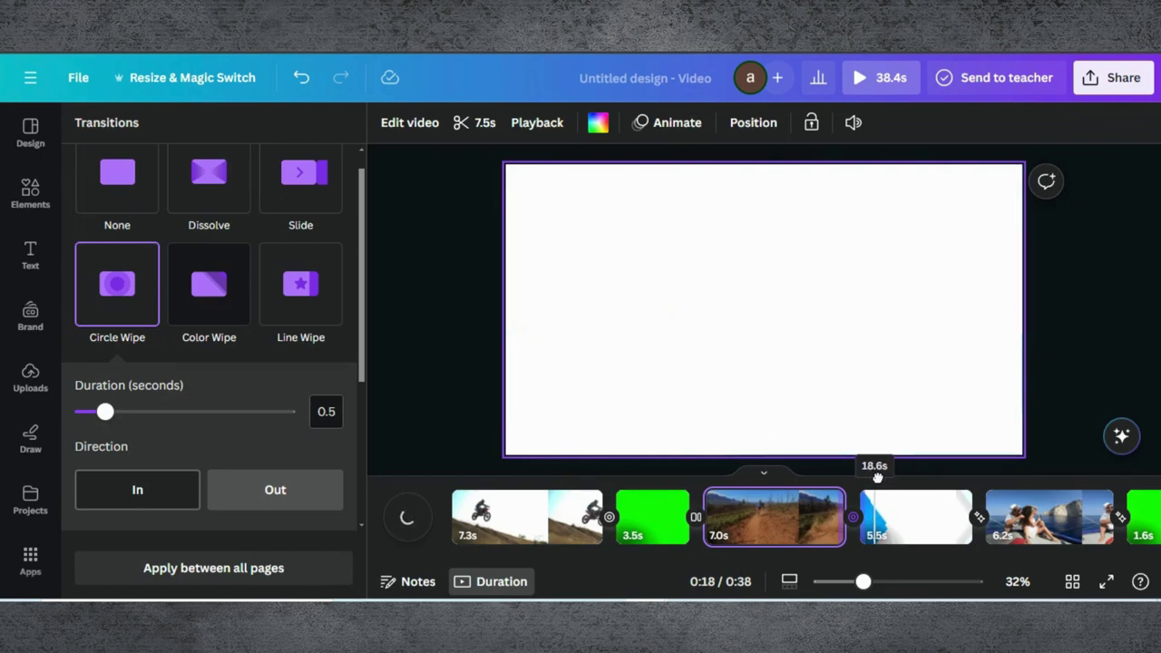
Trim the start of the white transition clip to a length of 5.0 seconds
left_click(875, 480)
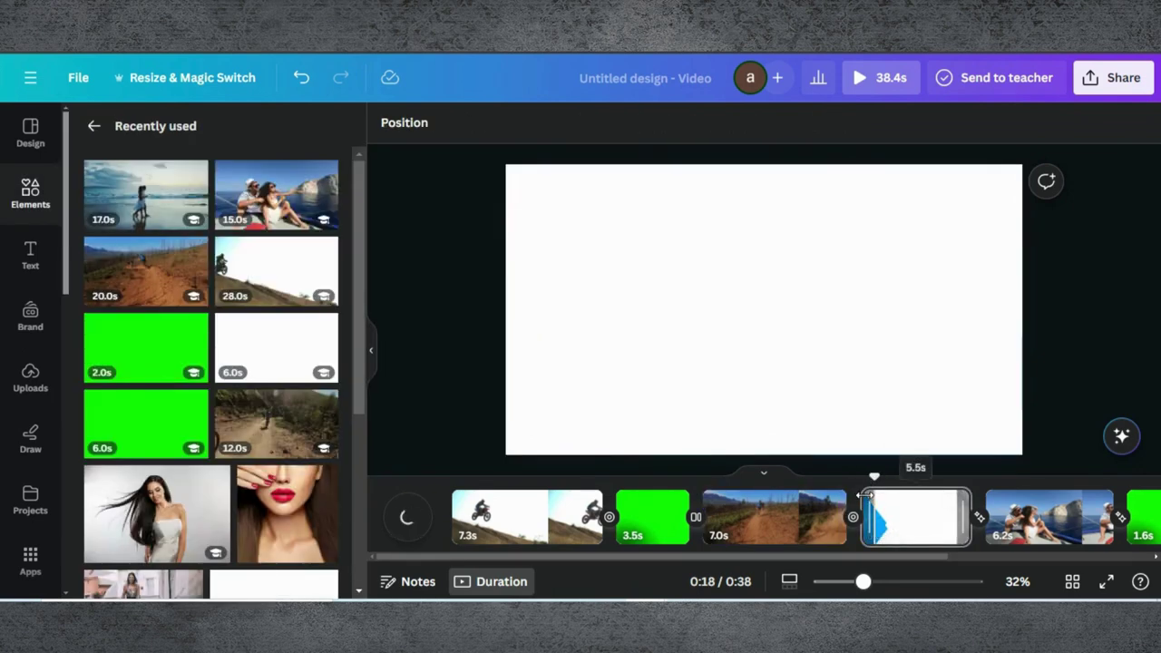
left_click_drag(866, 494, 869, 493)
left_click(841, 476)
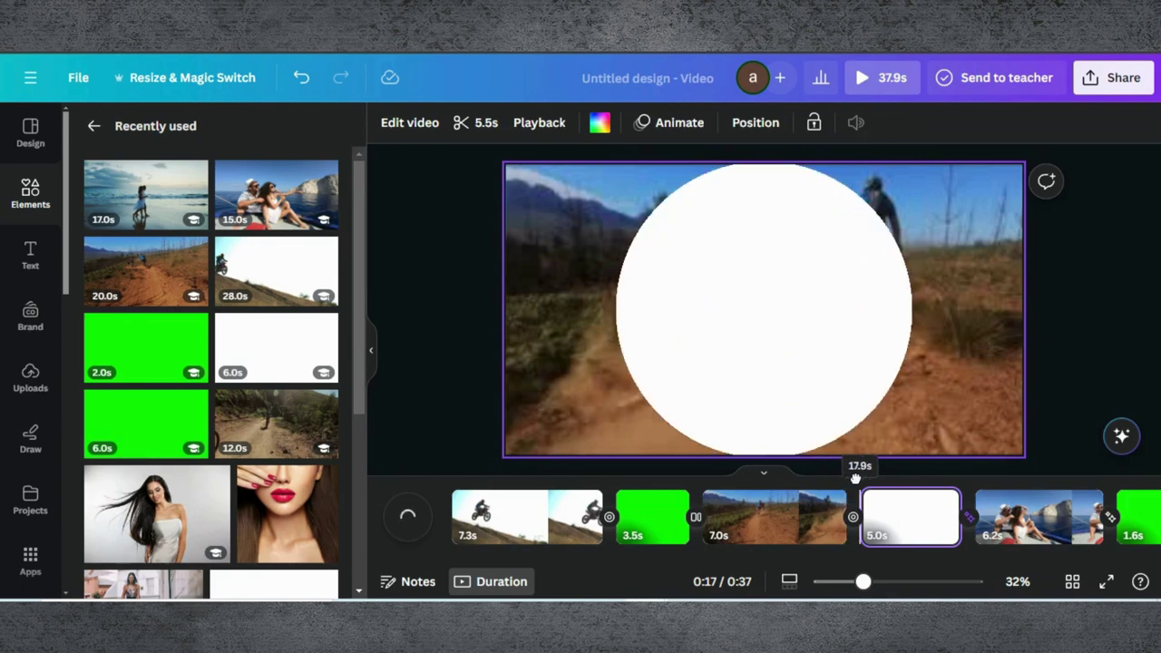
Replace the transition between the white clip and the boat clip with Circle Wipe in the Out direction and preview it
left_click_drag(855, 478, 951, 479)
left_click(969, 517)
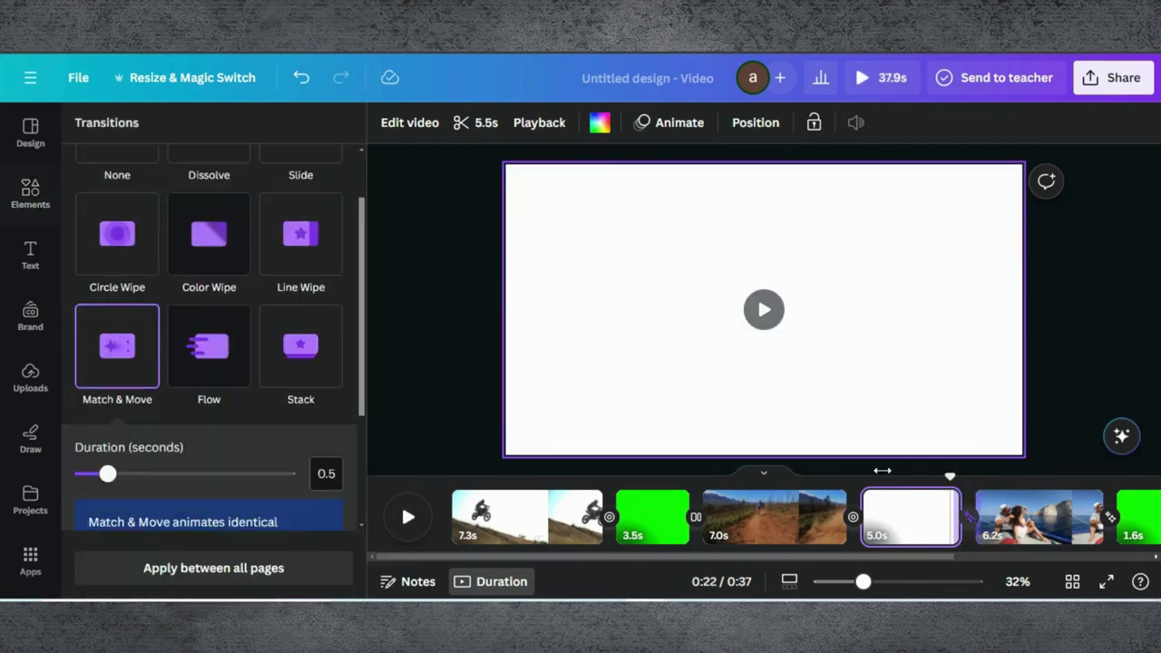
scroll(298, 292, "down", 2)
left_click(135, 211)
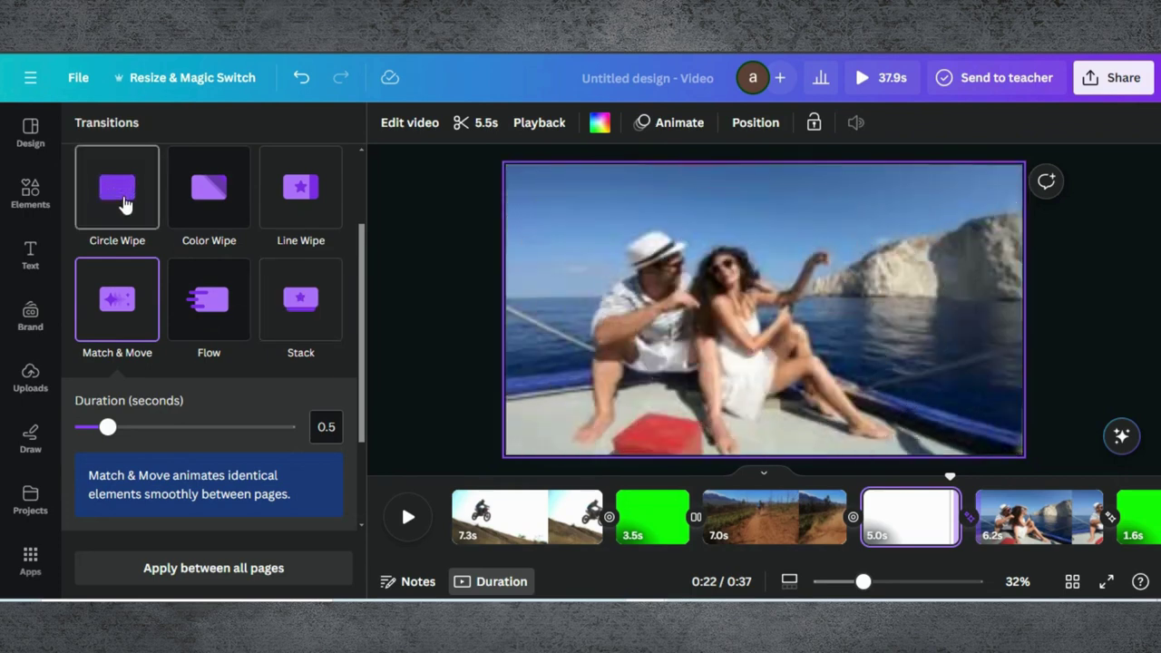
scroll(127, 205, "up", 2)
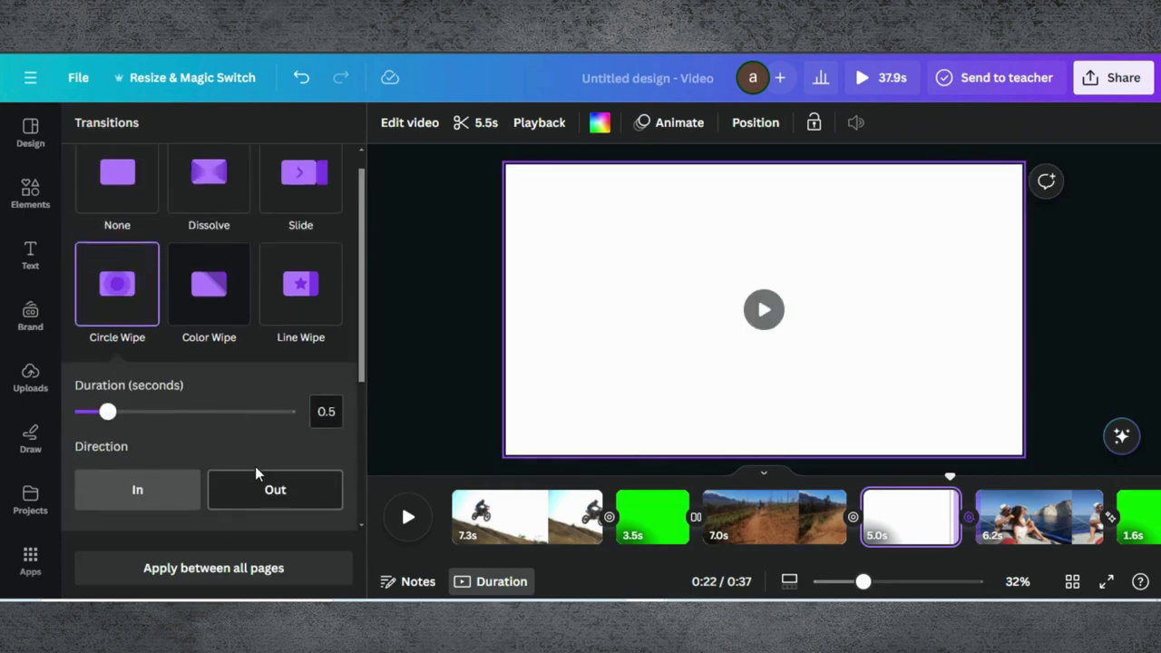
left_click(247, 485)
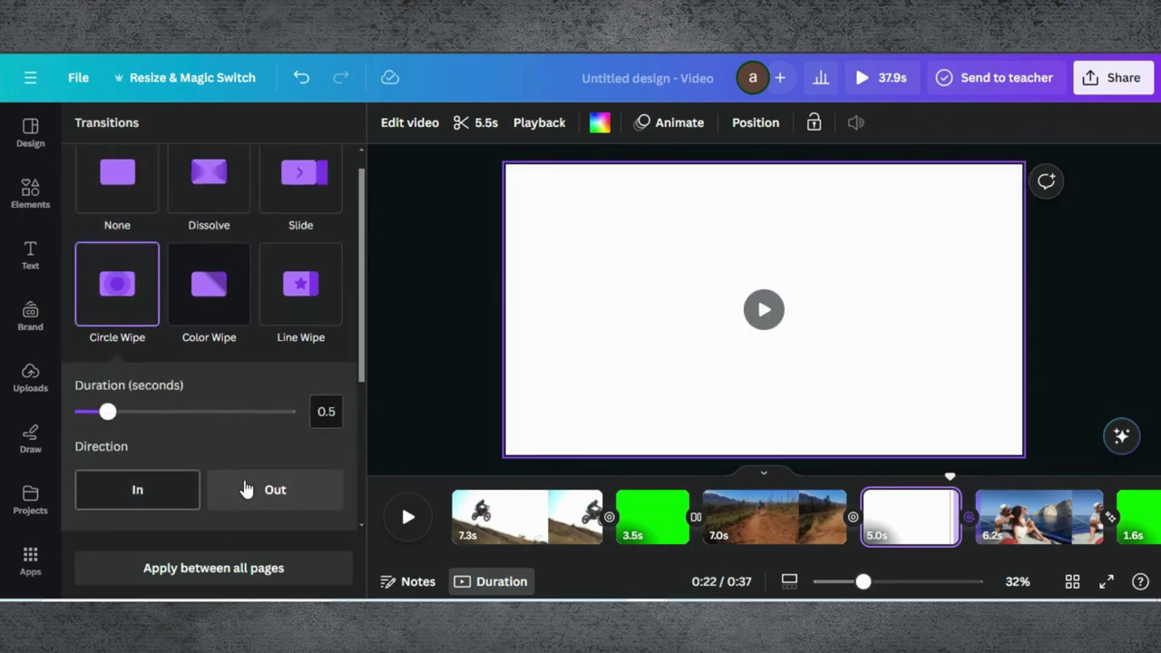
left_click(963, 477)
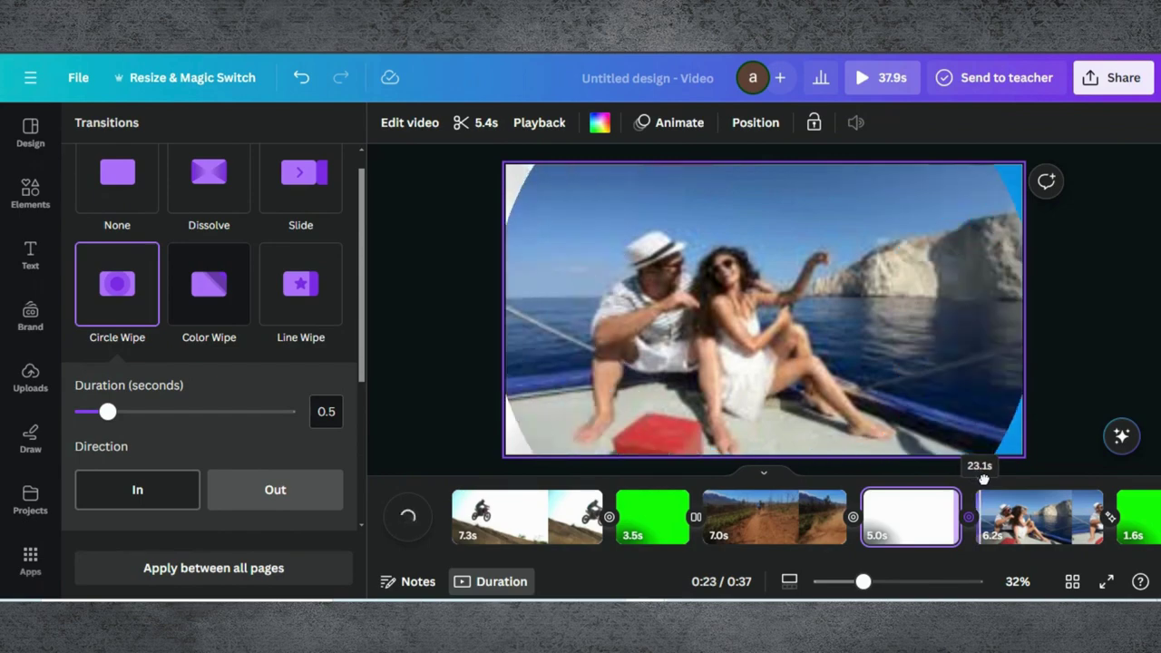
left_click(995, 478)
left_click_drag(1013, 482, 972, 494)
Try Circle Wipe as the transition between the boat clip and the second green transition clip
left_click(963, 529)
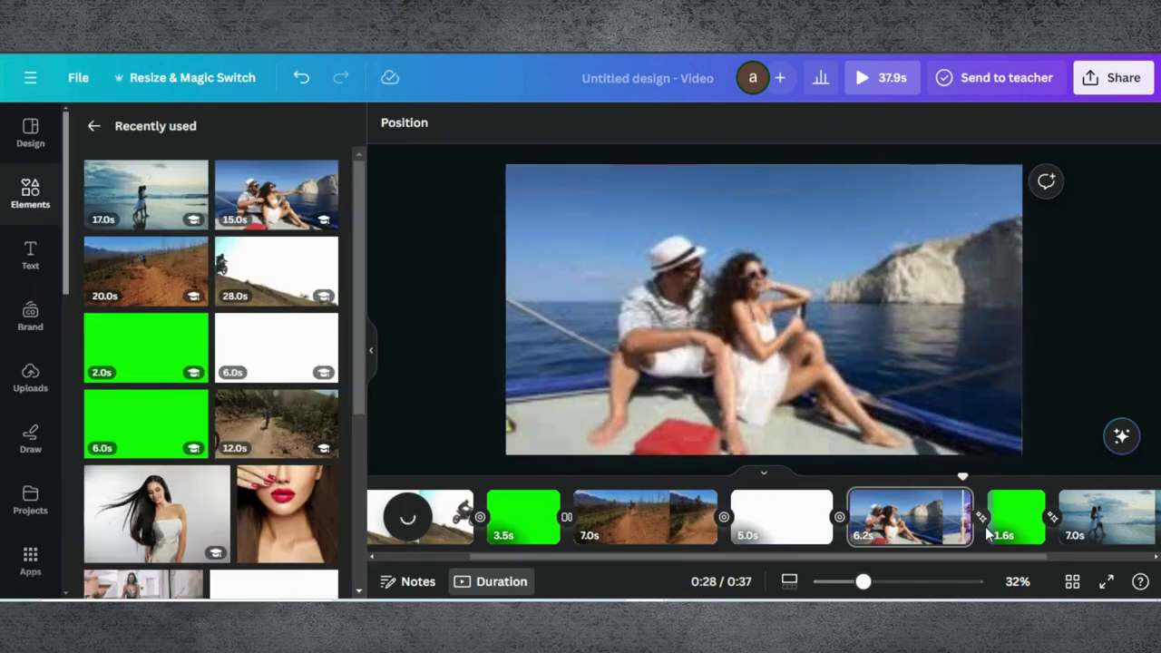
left_click(981, 519)
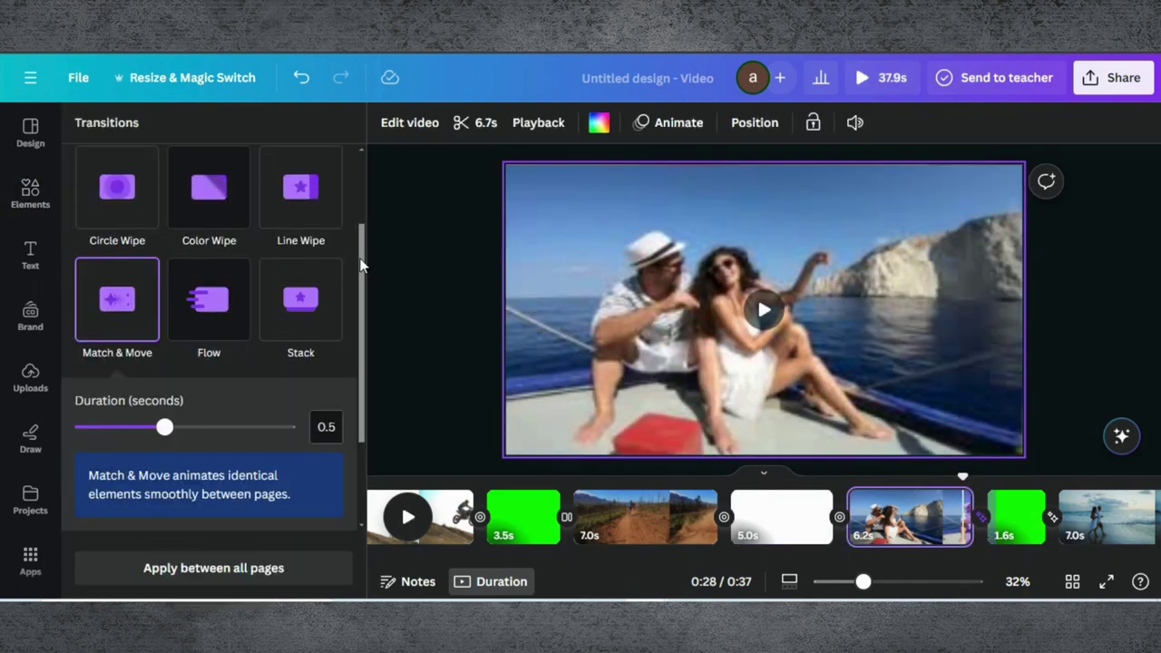
left_click(135, 191)
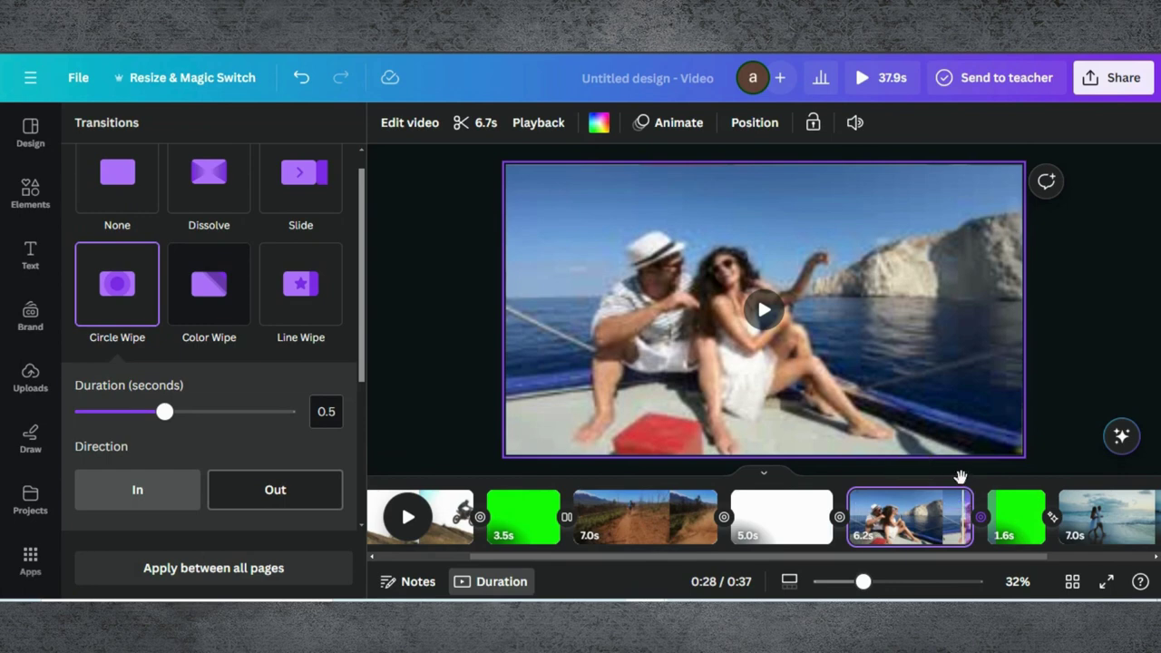
Extend the end of the boat clip to a length of 6.5 seconds
left_click(968, 476)
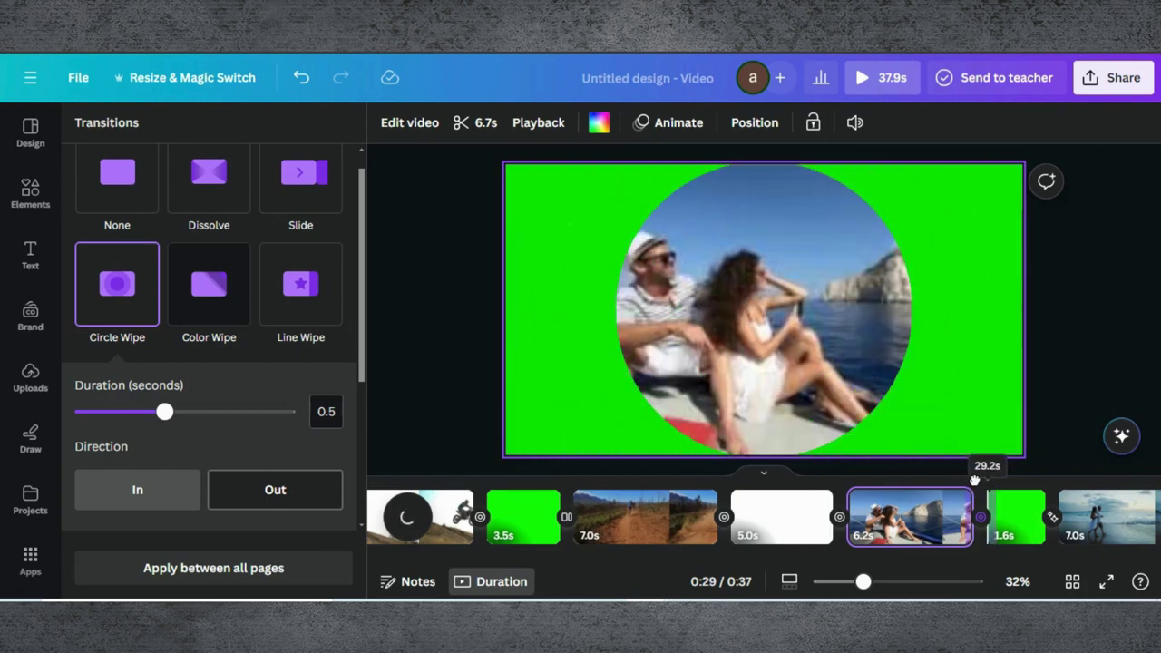
left_click(986, 482)
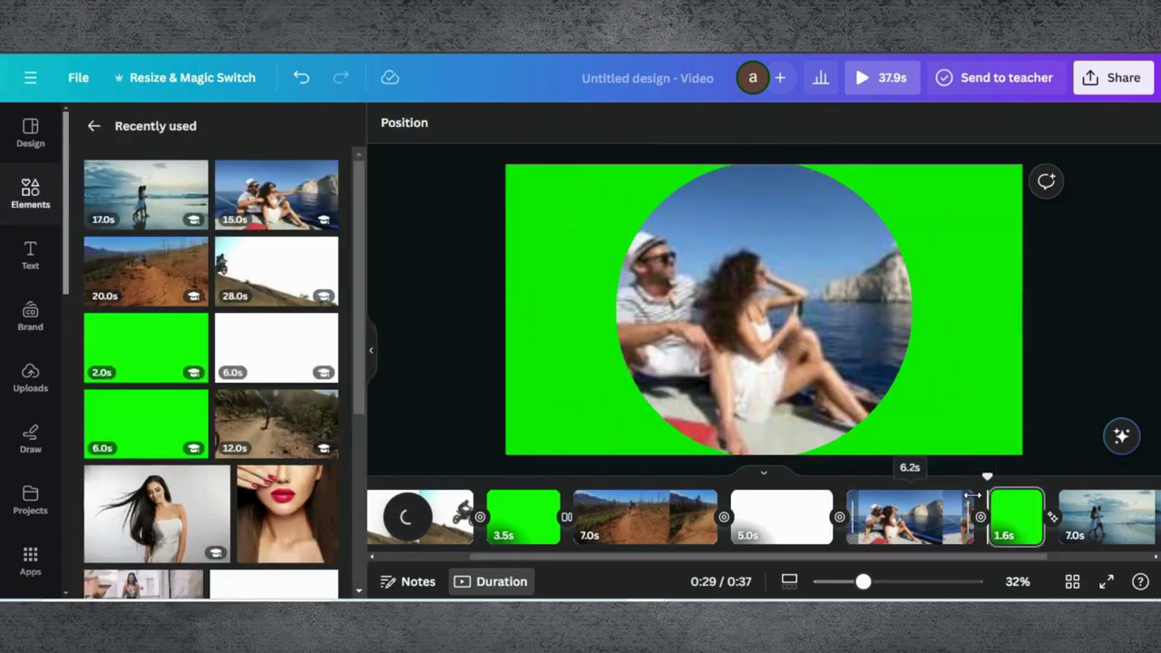
left_click_drag(972, 496, 979, 493)
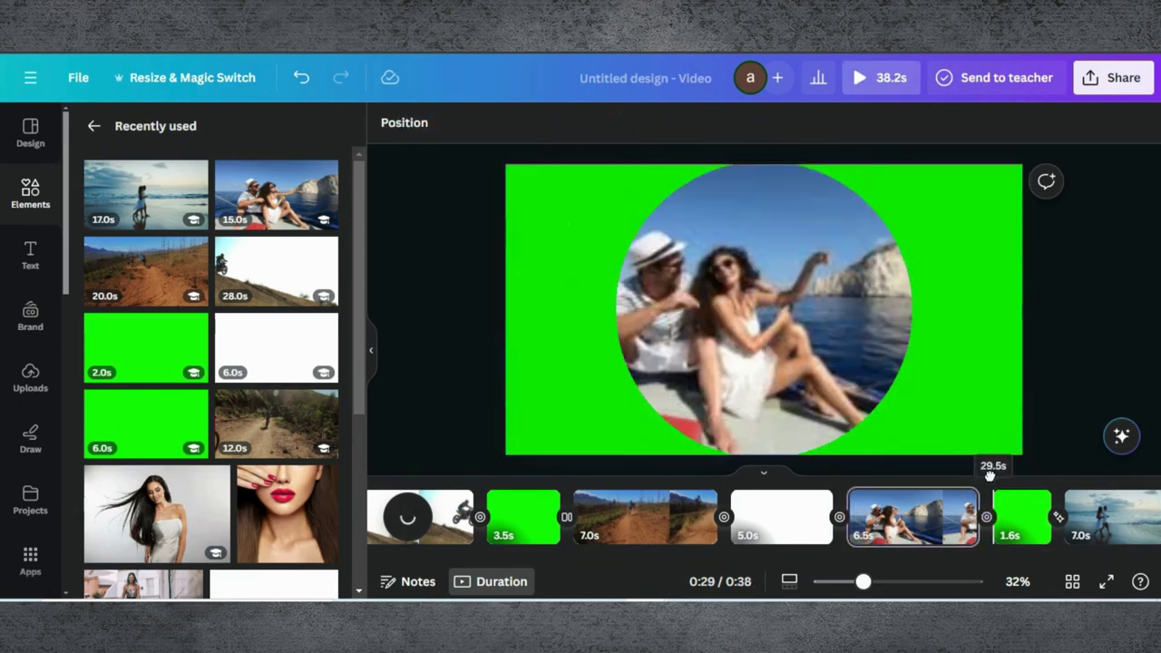
Set the transition between the boat clip and the second green clip to Line Wipe and scrub through it
left_click(987, 517)
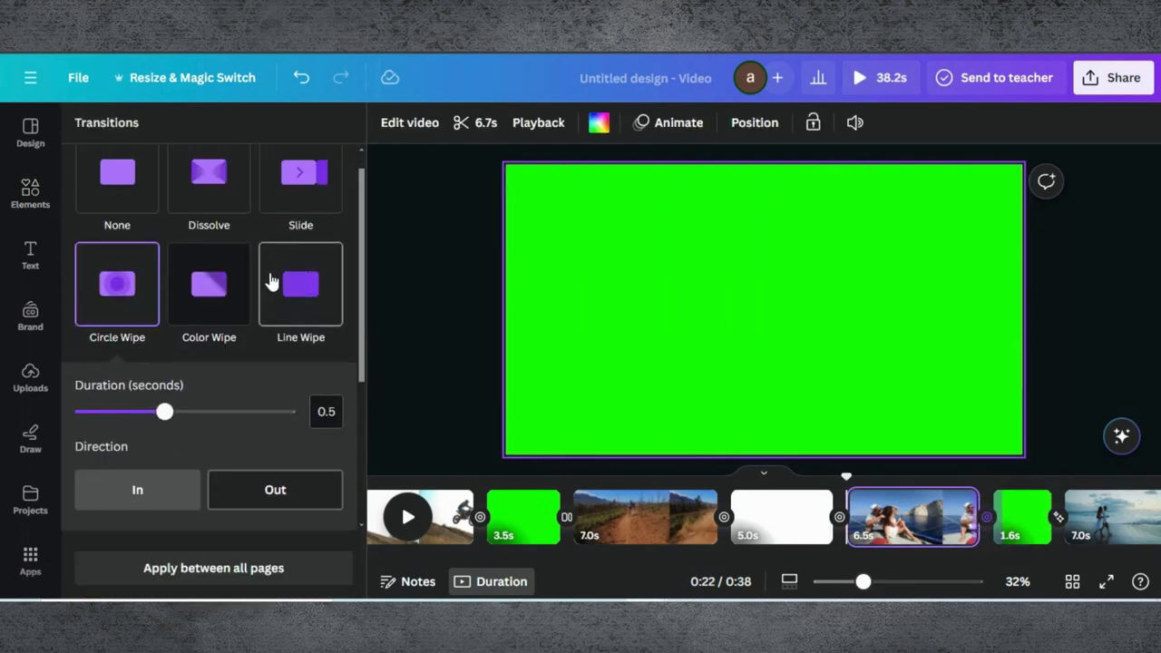
left_click(272, 282)
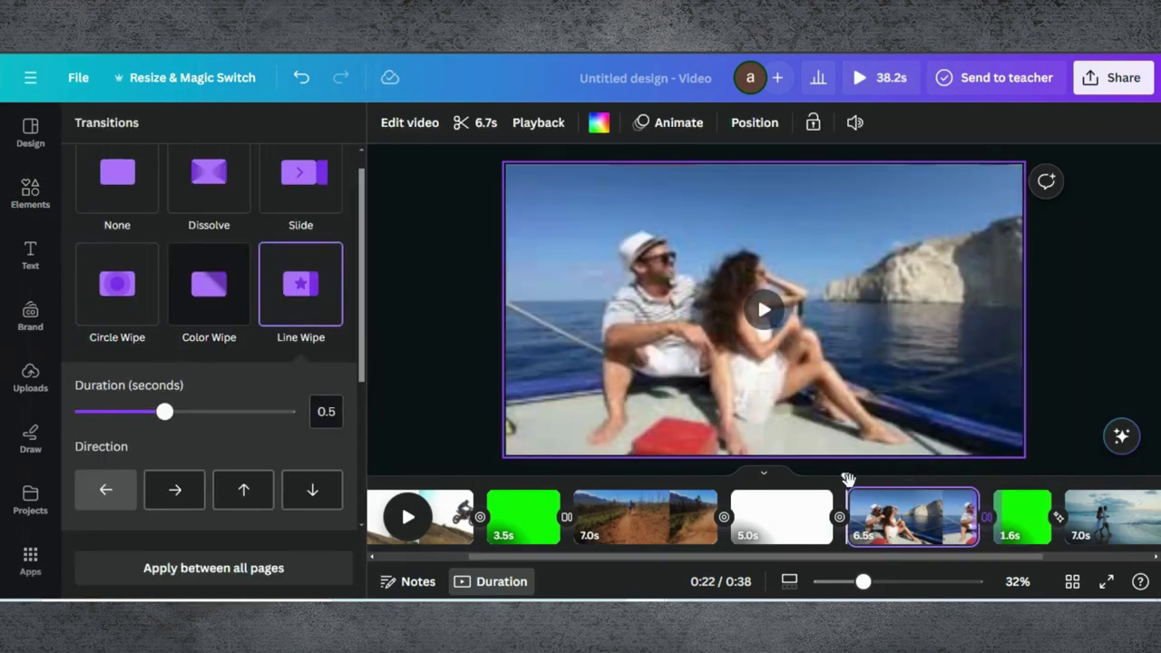
left_click(948, 466)
mouse_move(964, 467)
left_mouse_down()
mouse_move(1019, 478)
mouse_move(975, 480)
mouse_move(991, 483)
left_mouse_up()
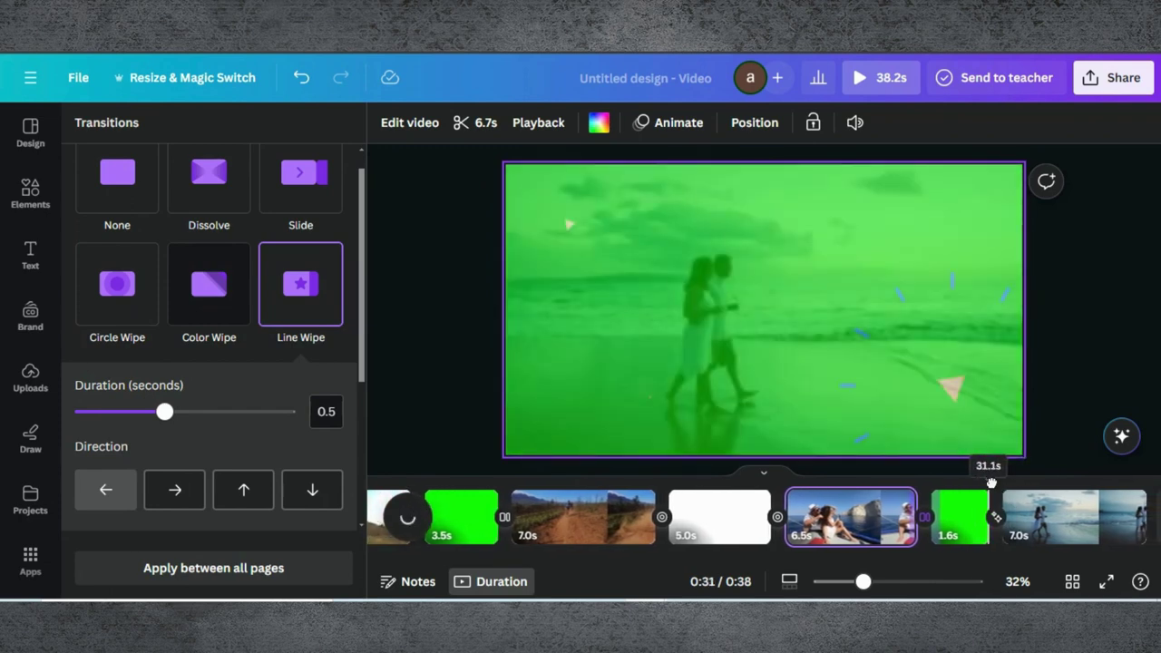
Replace the transition before the beach couple clip with Circle Wipe in the Out direction, and play the video from its beginning
left_click(985, 514)
left_click(997, 518)
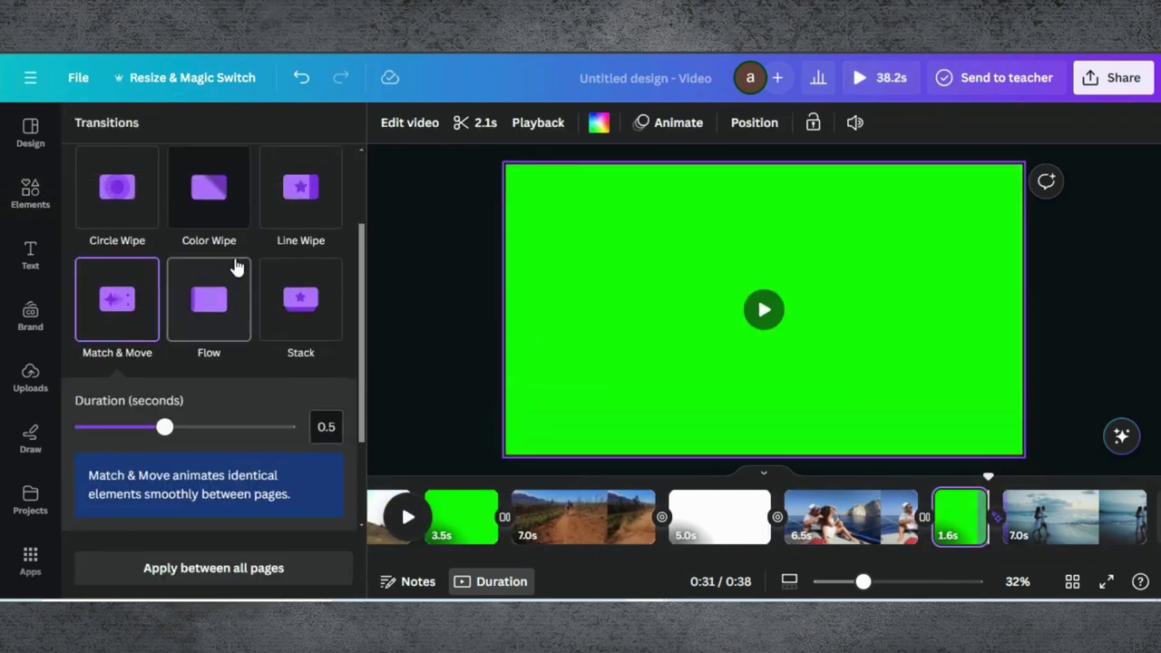
left_click(112, 191)
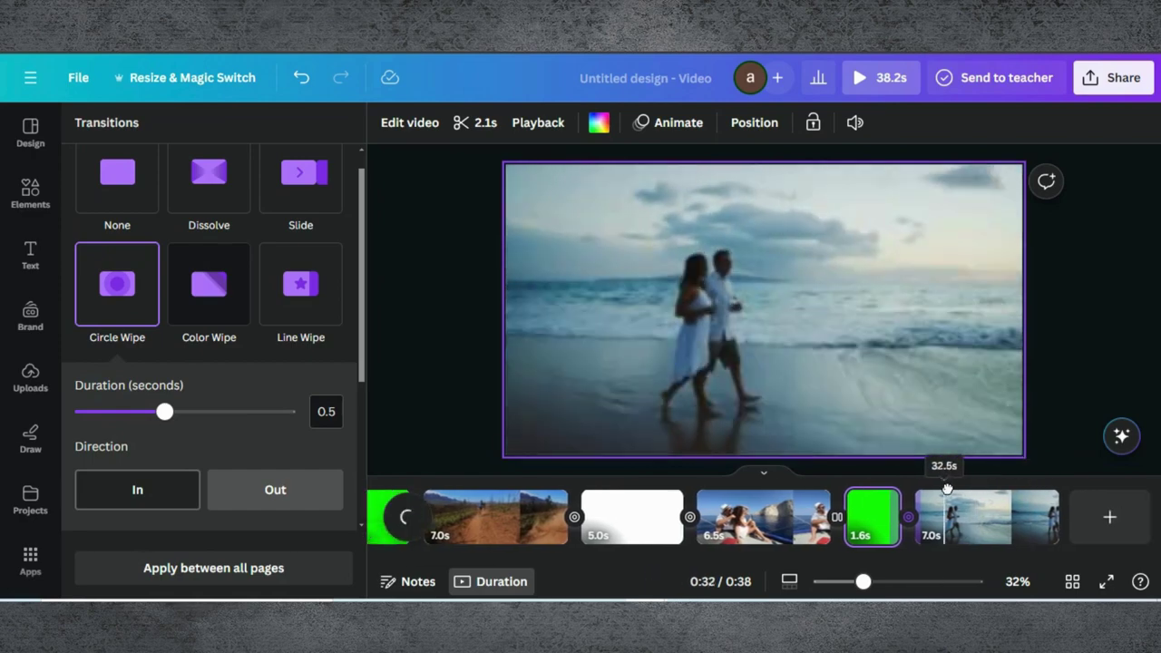
left_click(943, 512)
left_click_drag(931, 555, 404, 515)
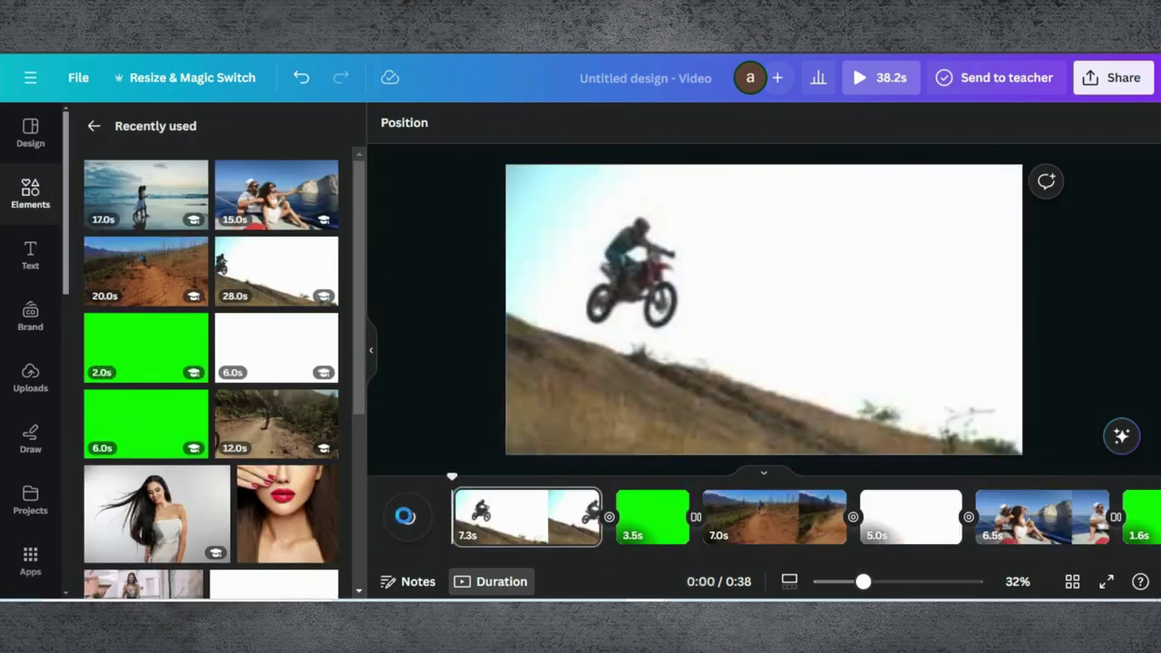